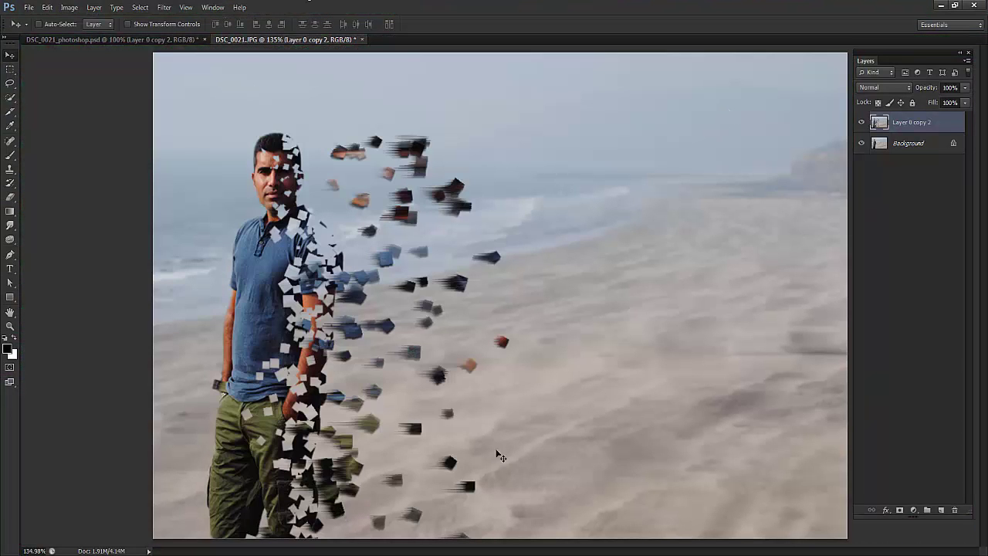
- Toggle Layer 0 copy 2 off and on to compare the dispersion effect with the plain photo
click(861, 123)
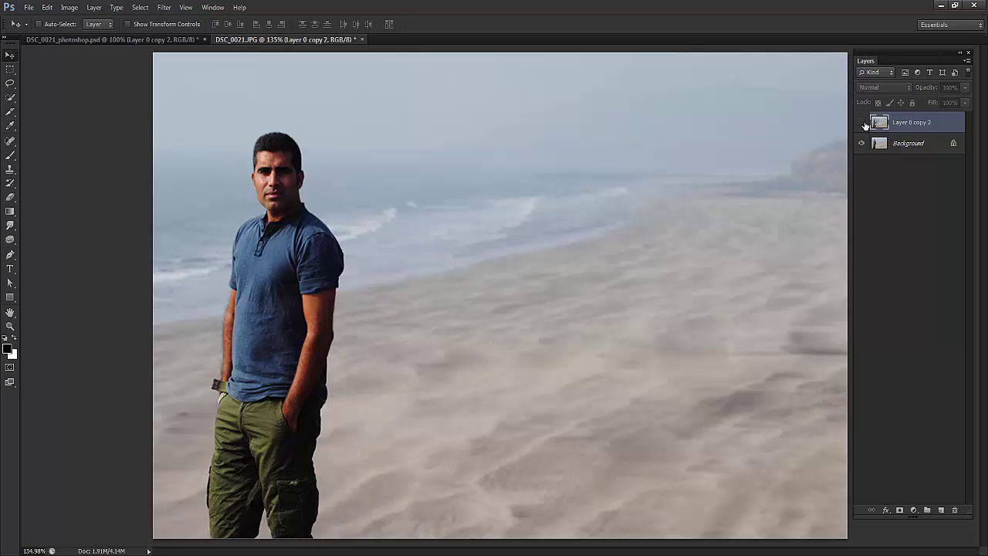
click(862, 123)
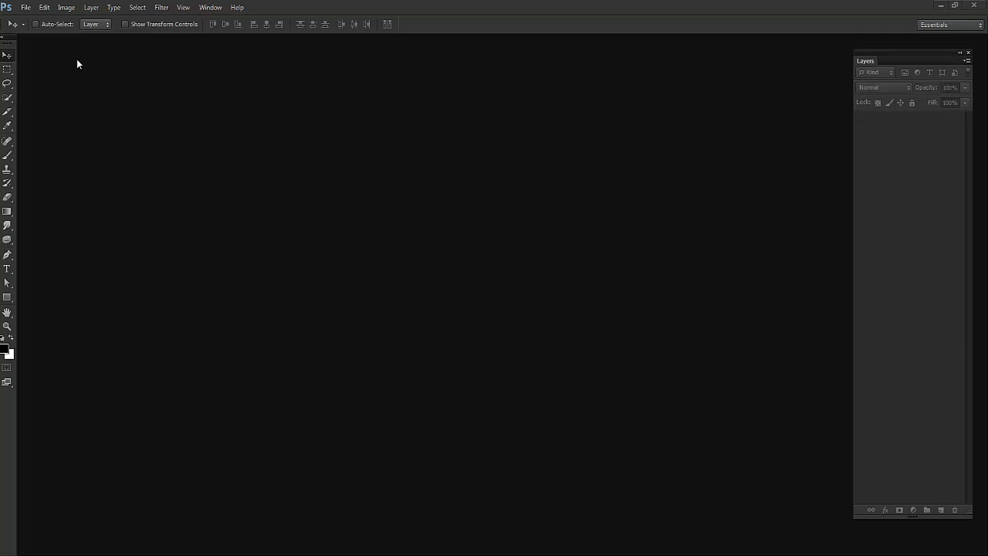
- Open DSC_0021 from the Desktop through File > Open
click(25, 7)
click(32, 34)
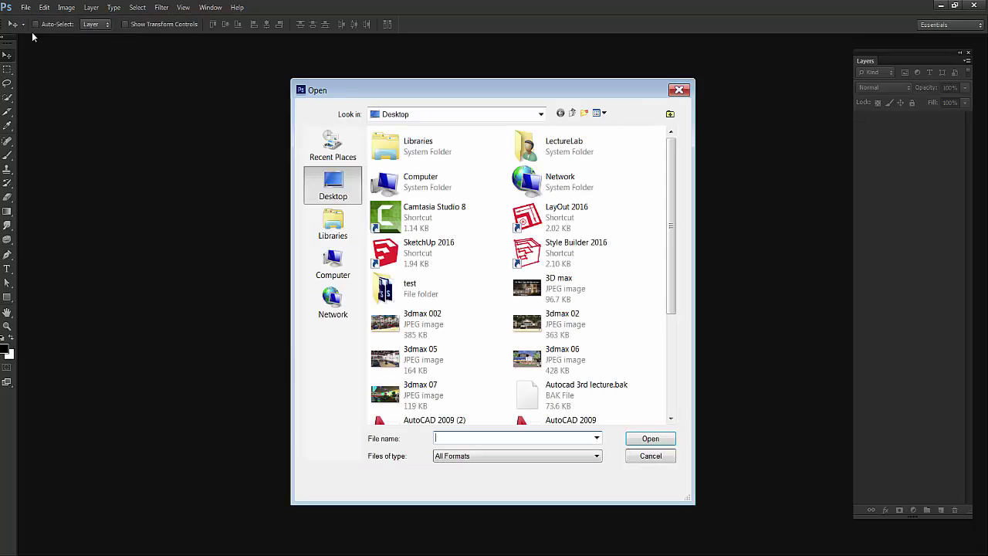
drag(670, 238, 670, 342)
click(432, 300)
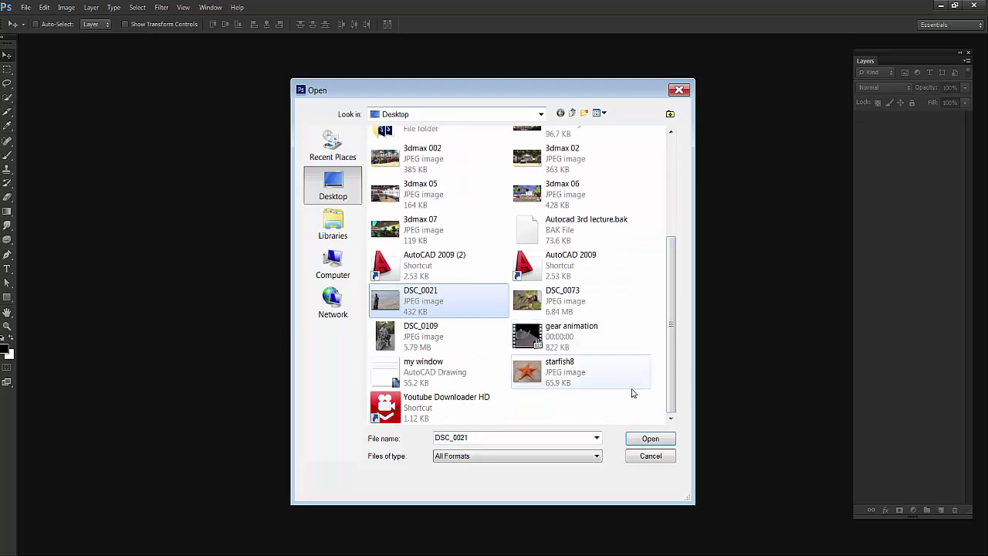
click(648, 439)
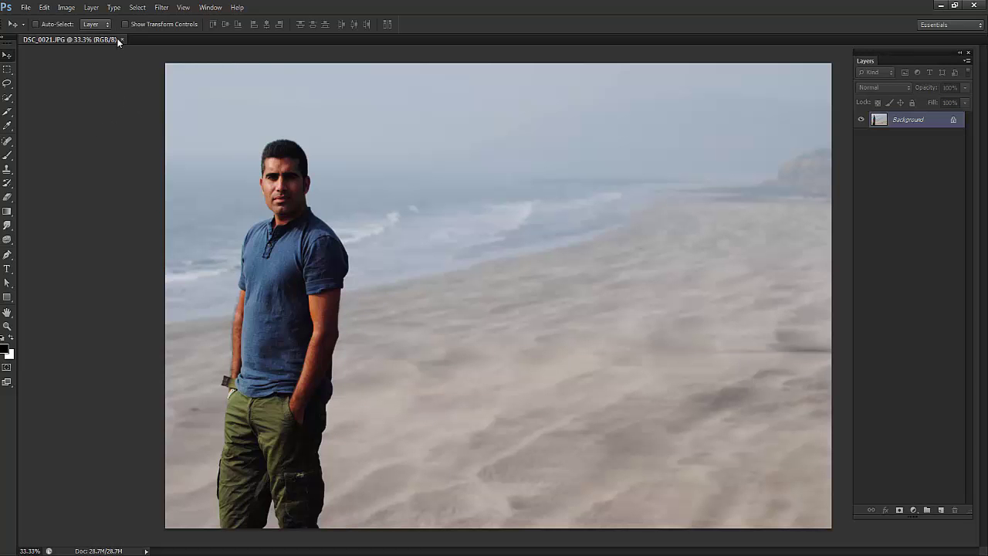
- Float the photo window and resample it to 1000 pixels wide (1000 × 669)
drag(99, 40, 225, 78)
right_click(225, 71)
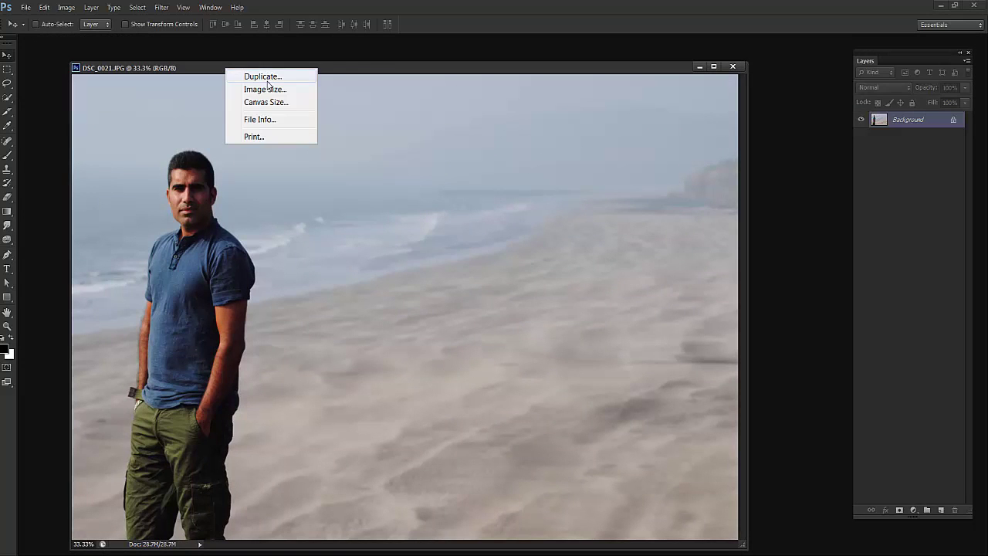
click(206, 73)
right_click(206, 73)
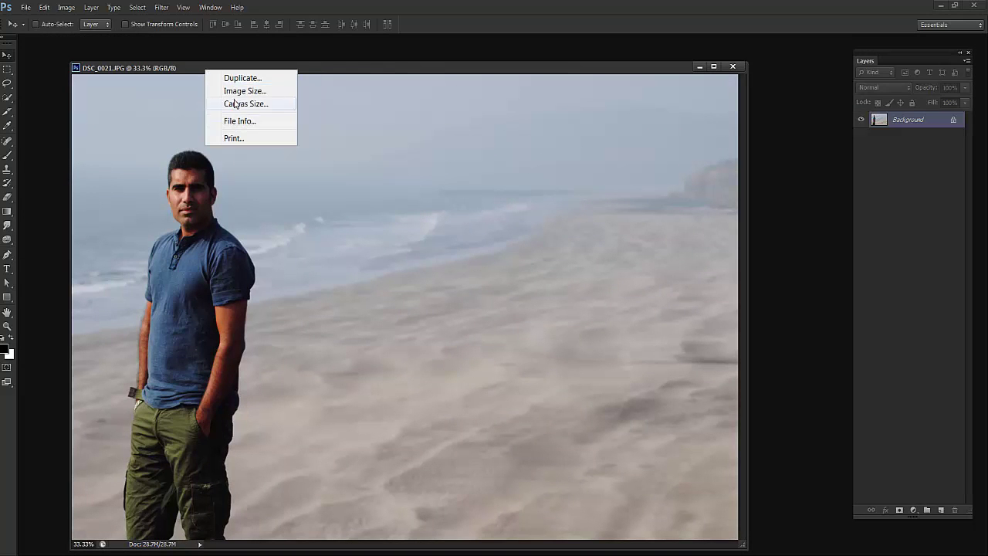
click(236, 94)
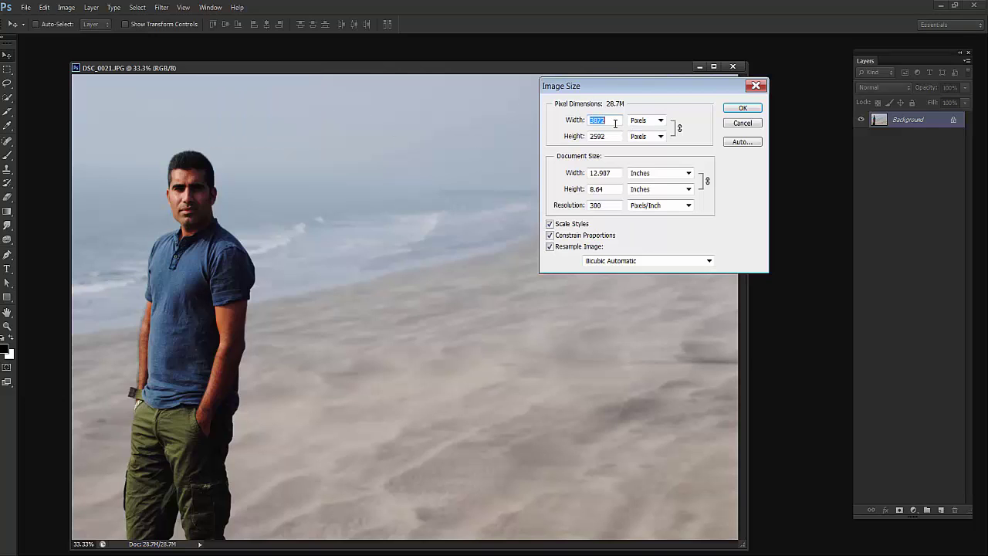
text(100)
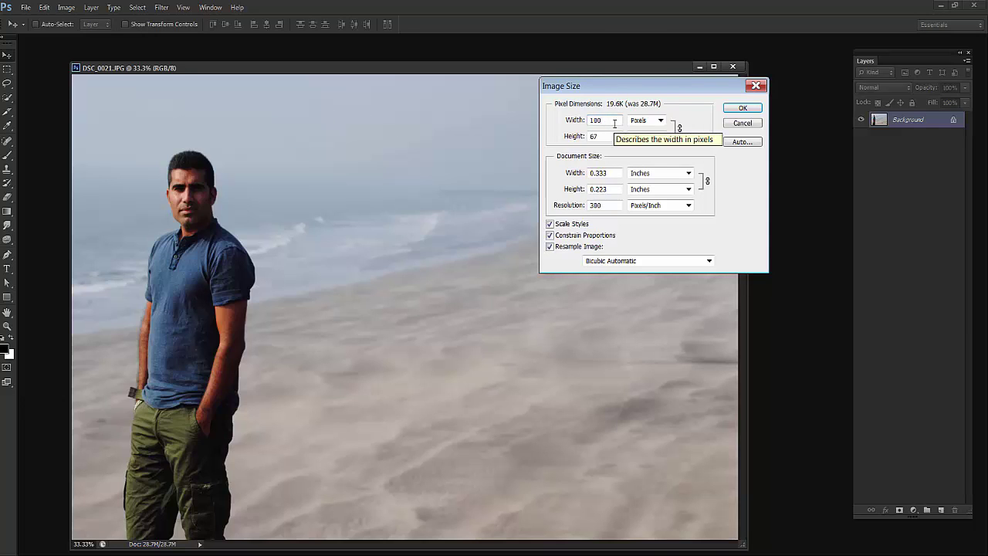
text(0)
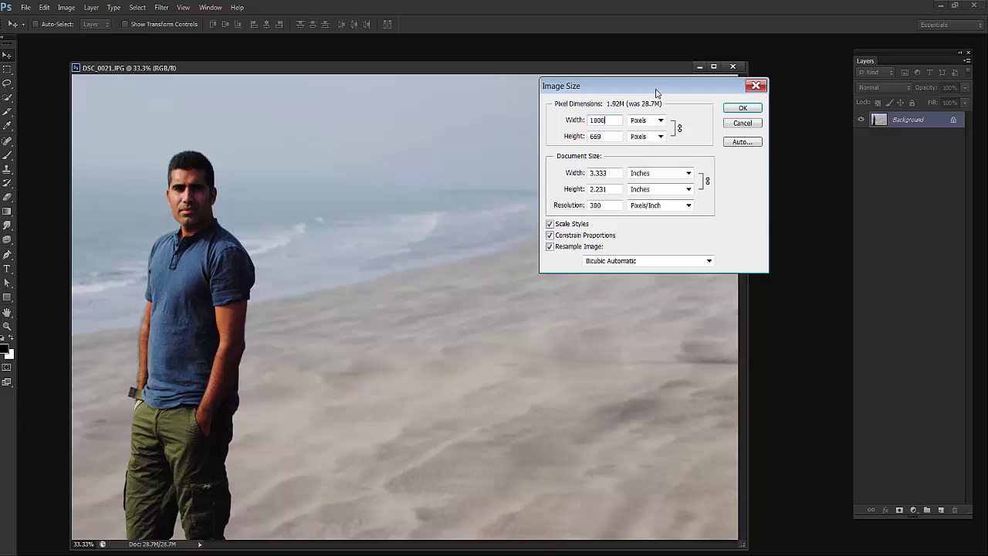
drag(654, 89, 623, 117)
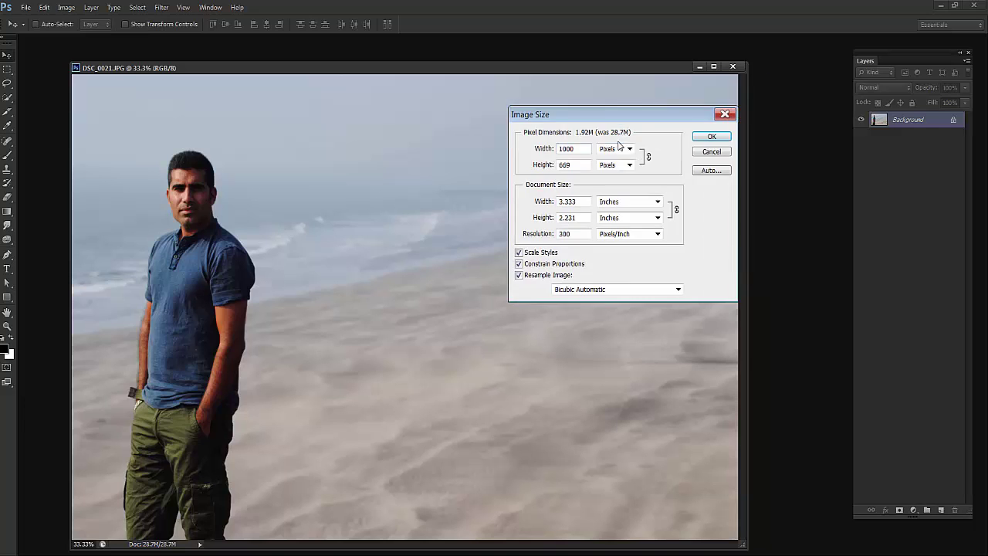
click(700, 139)
drag(105, 68, 90, 43)
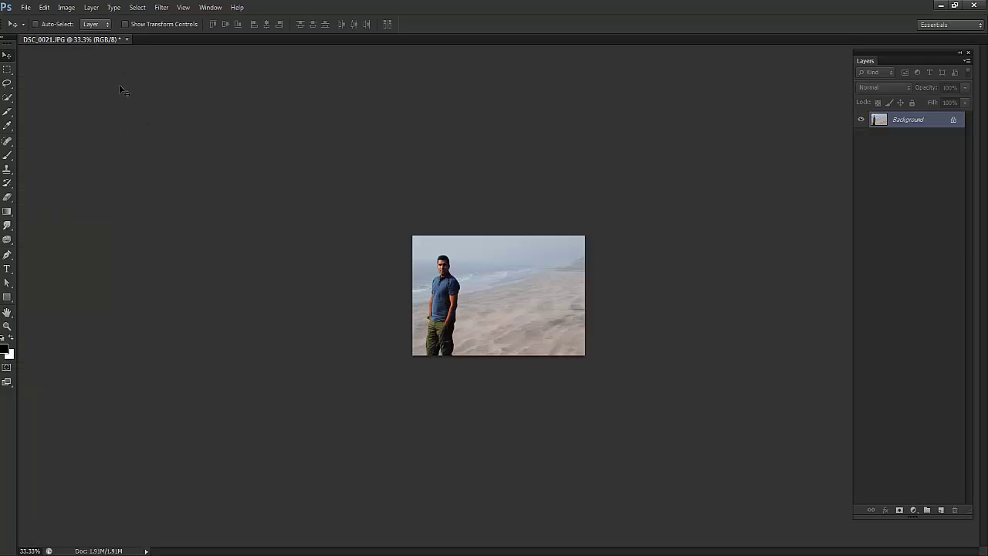
- Fit the photo to screen and paint a Quick Selection over the man from trousers to head
key(ctrl+0)
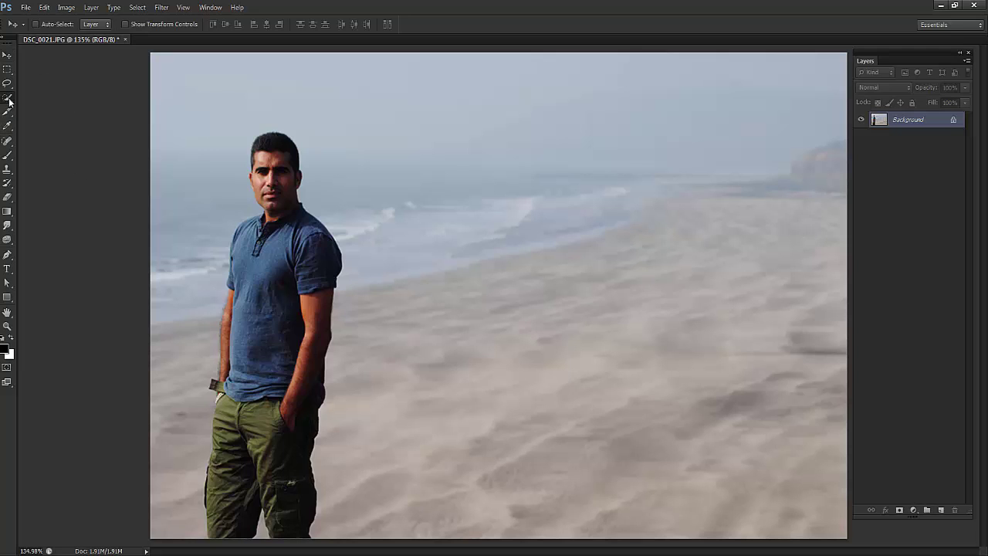
click(9, 100)
click(56, 98)
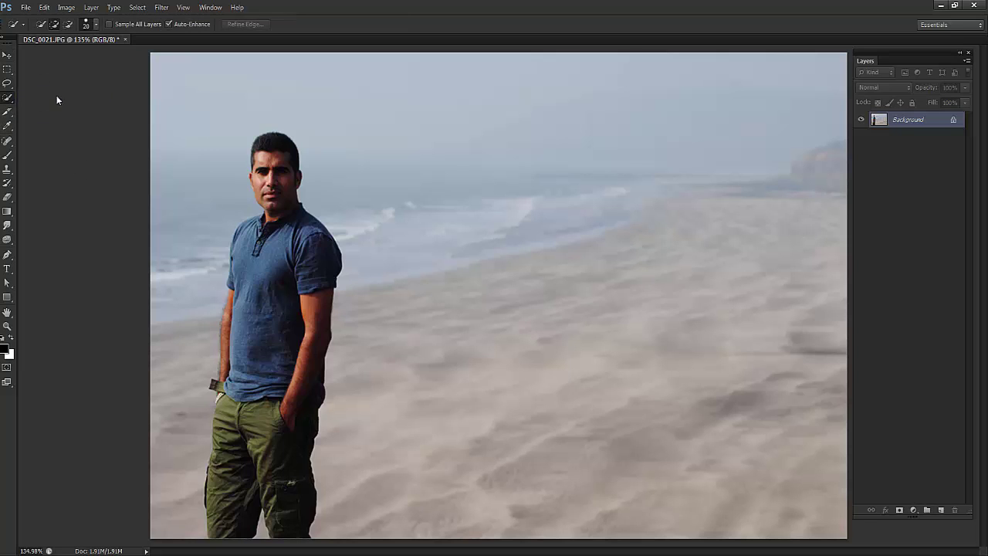
click(241, 483)
mouse_move(249, 403)
mouse_down()
mouse_move(271, 175)
mouse_move(291, 242)
mouse_up()
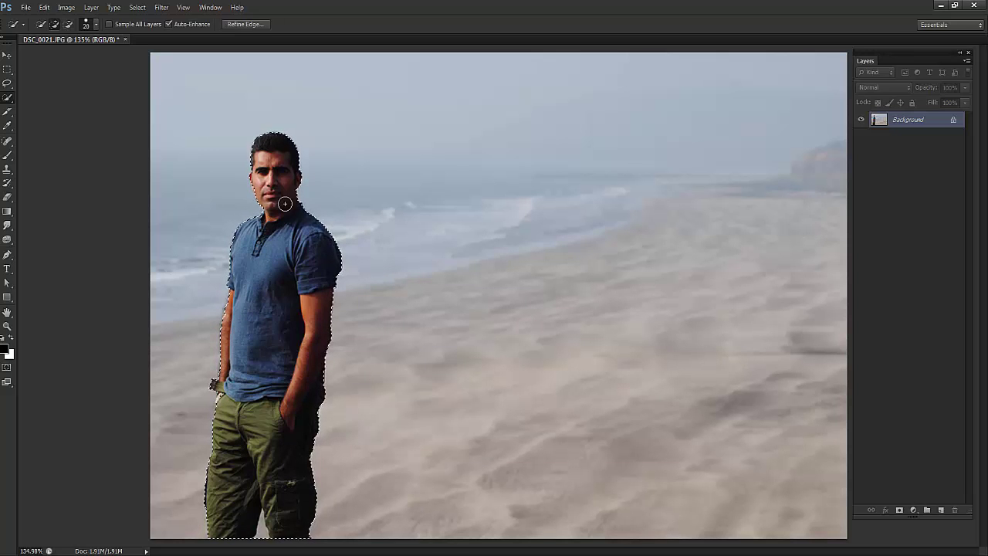
- At 300% zoom with a smaller brush, add and subtract selection edges, then return to 100%
key(ctrl+plus)
key(ctrl+plus)
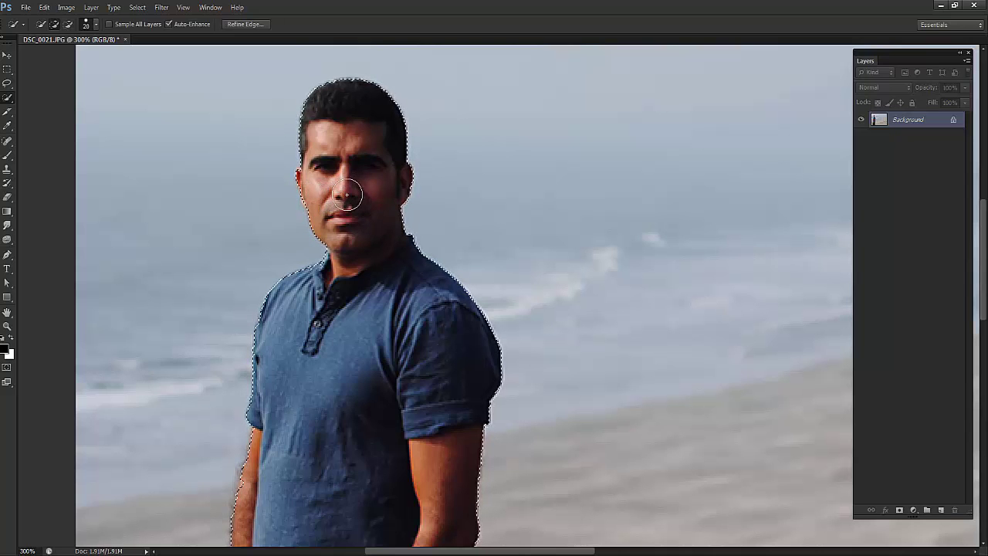
key(bracketleft)
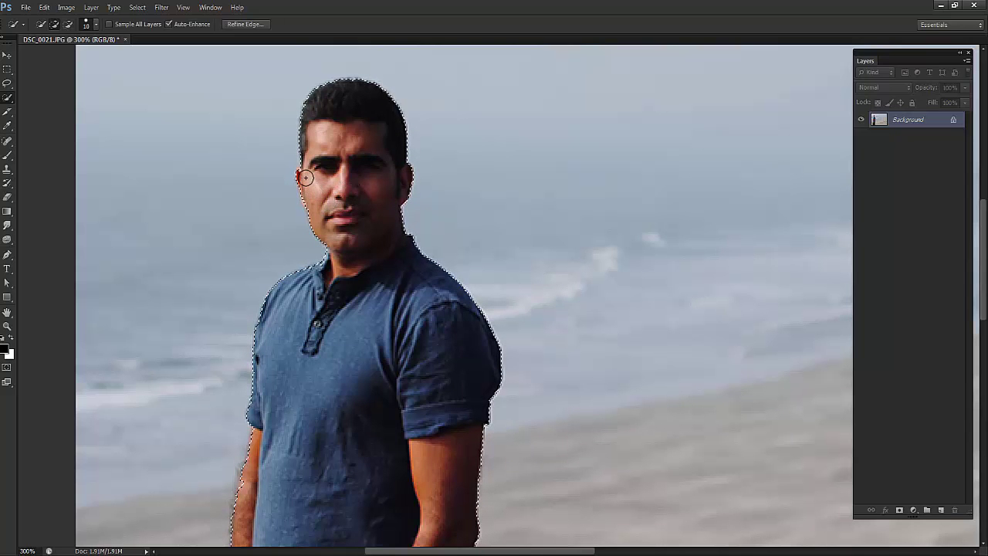
key(bracketleft)
key(bracketleft)
key(bracketleft)
key(bracketleft)
key(bracketleft)
key(bracketleft)
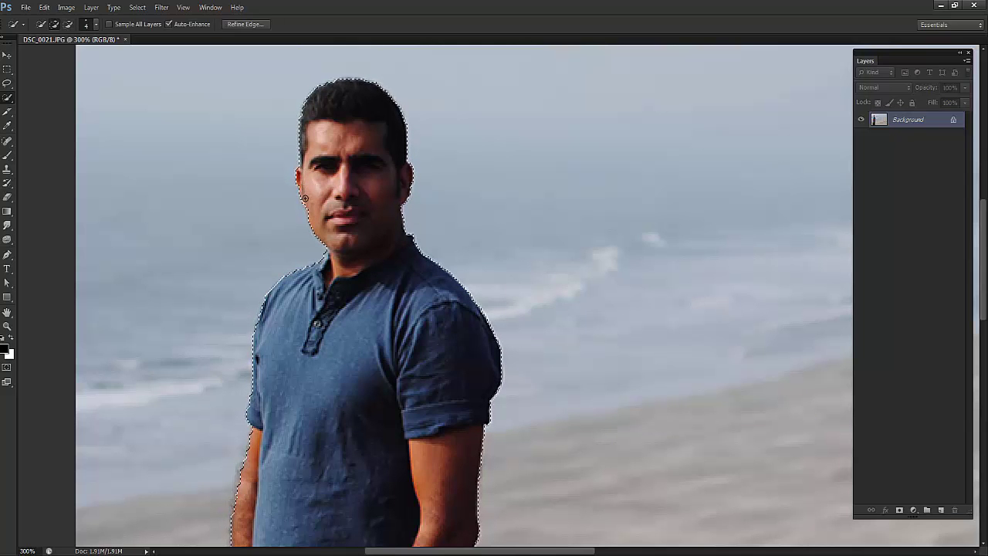
mouse_move(327, 344)
mouse_down()
mouse_move(336, 308)
mouse_move(304, 357)
mouse_move(324, 286)
mouse_move(333, 326)
mouse_move(333, 256)
mouse_up()
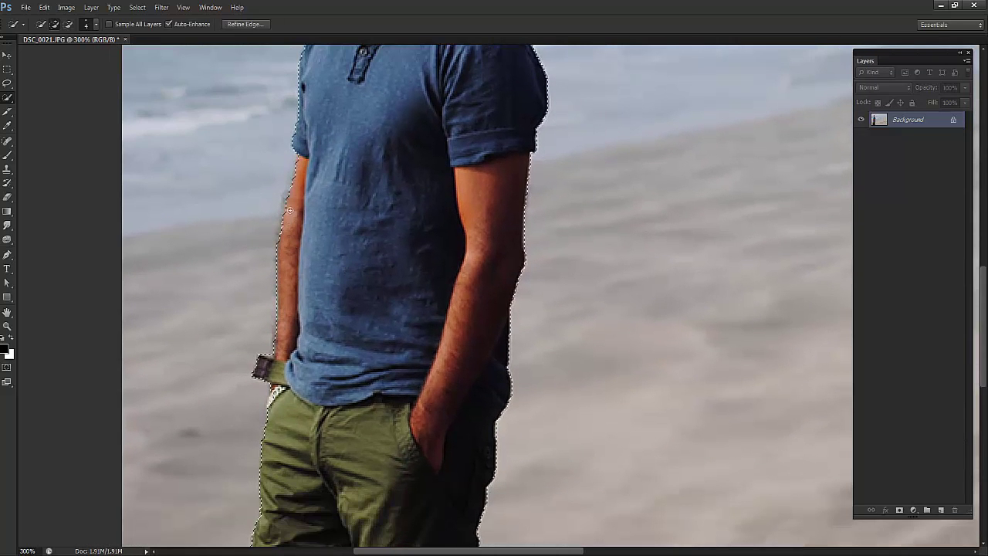
drag(378, 410, 391, 260)
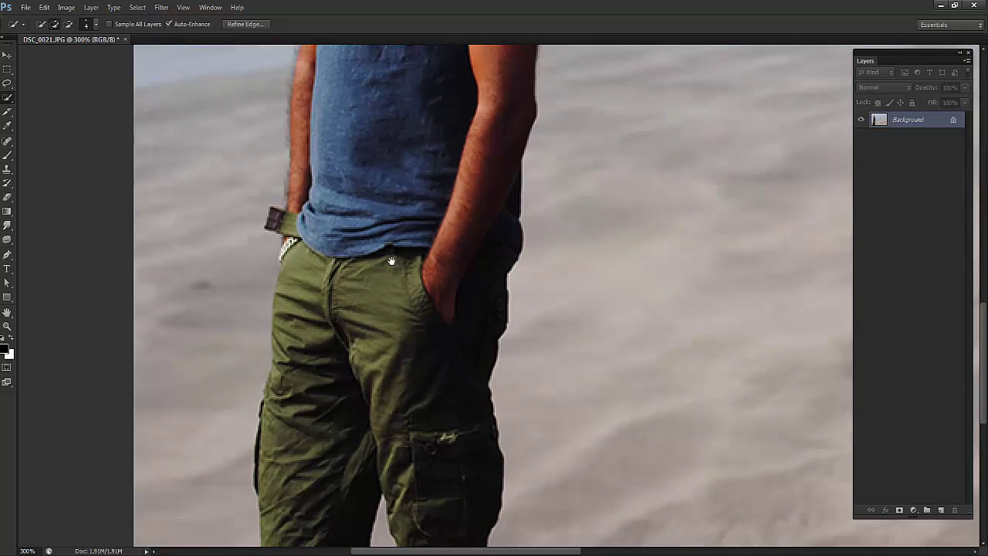
drag(393, 406, 390, 264)
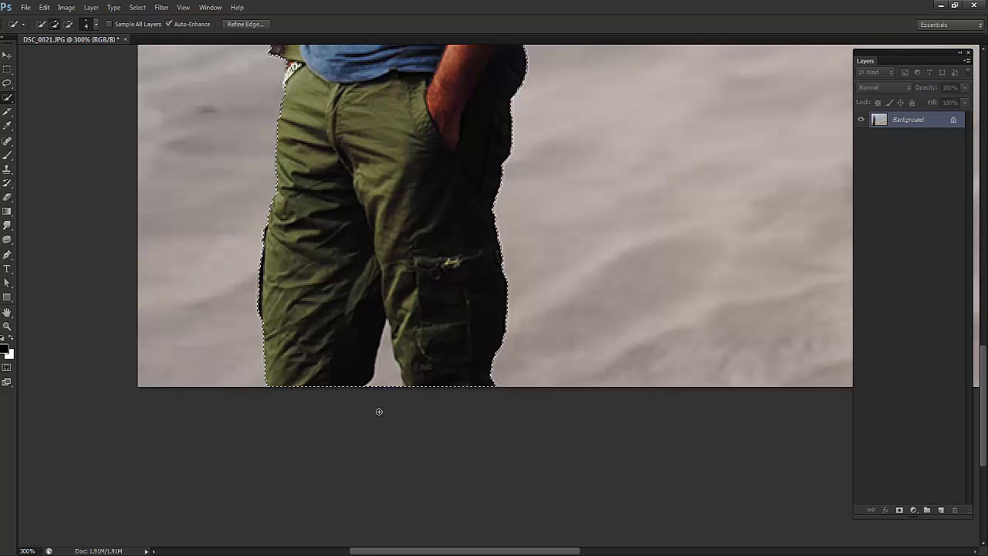
key(alt)
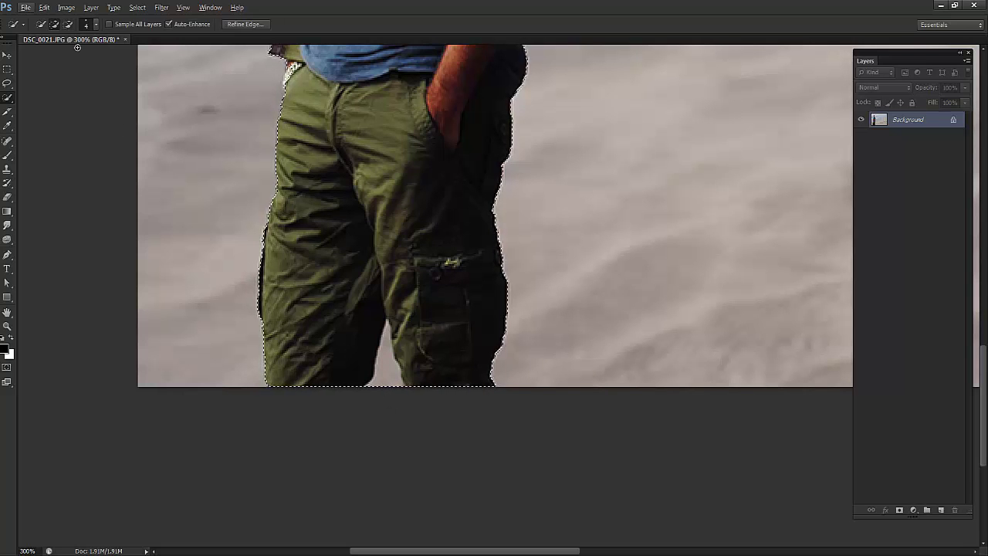
key(alt)
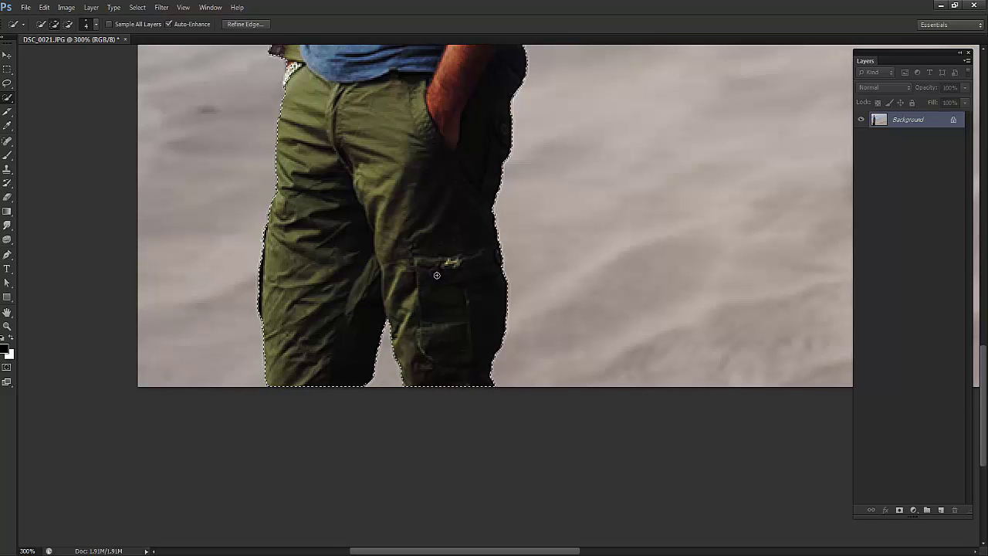
key(space)
drag(429, 151, 419, 248)
scroll(420, 248, up, 10)
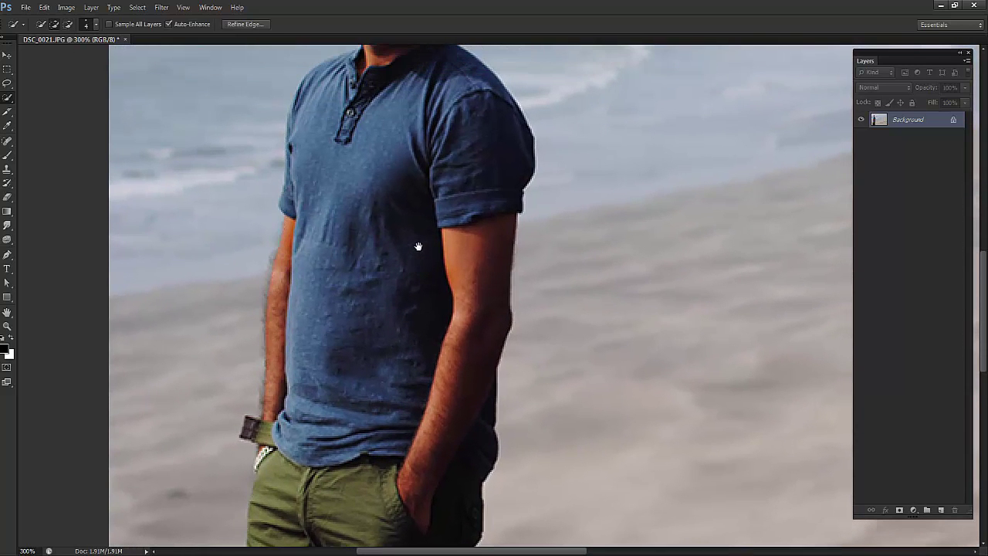
key(ctrl+minus)
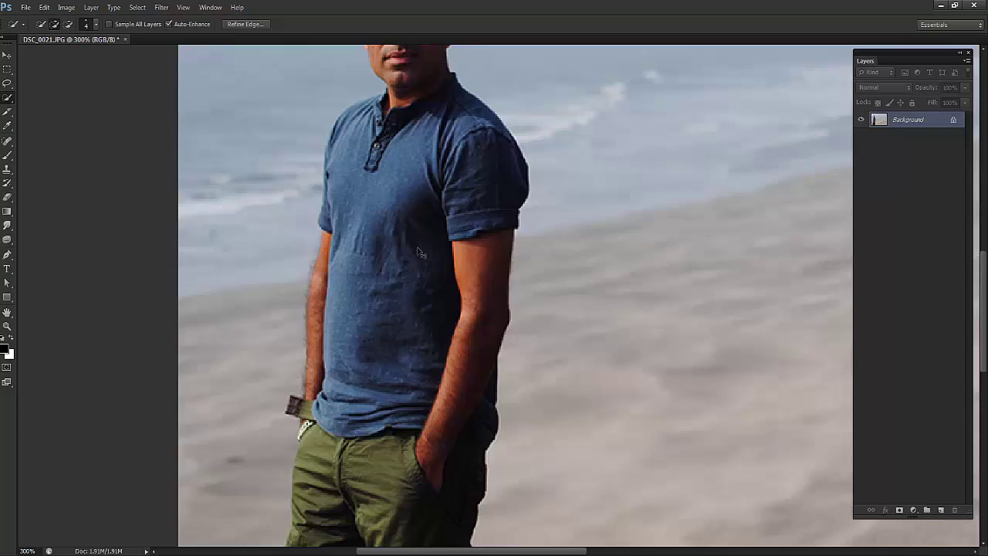
key(ctrl+minus)
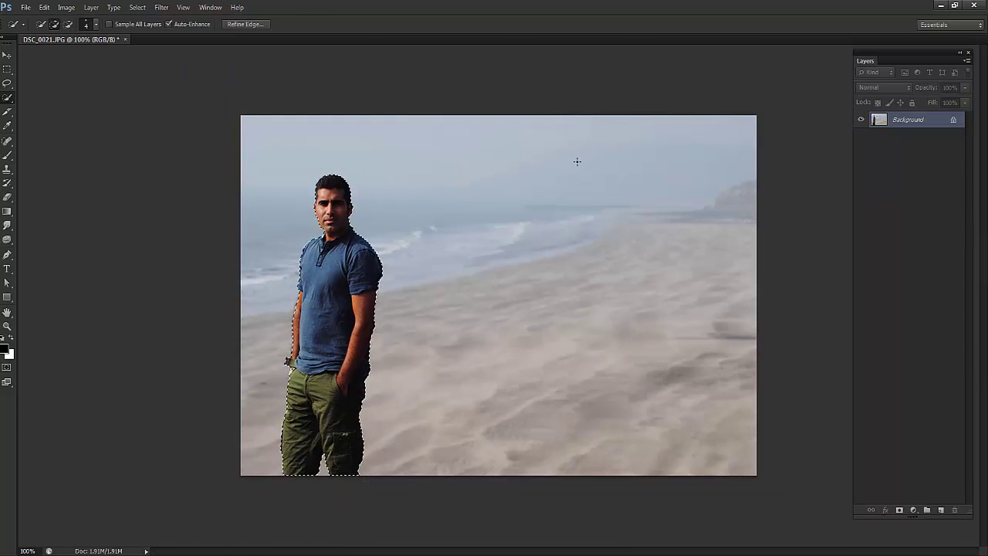
- Unlock the Background as Layer 0 and open Refine Edge for the man's selection
double_click(907, 121)
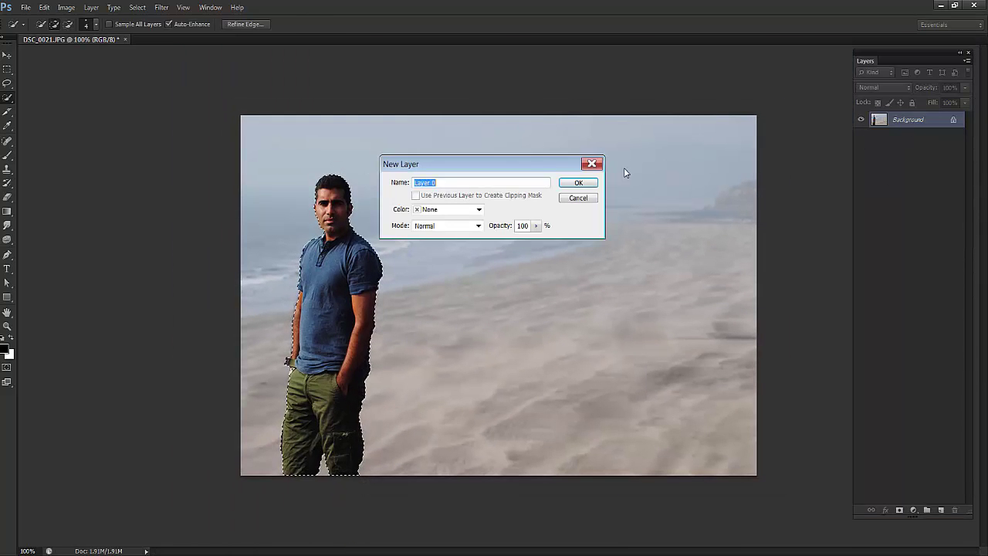
click(583, 184)
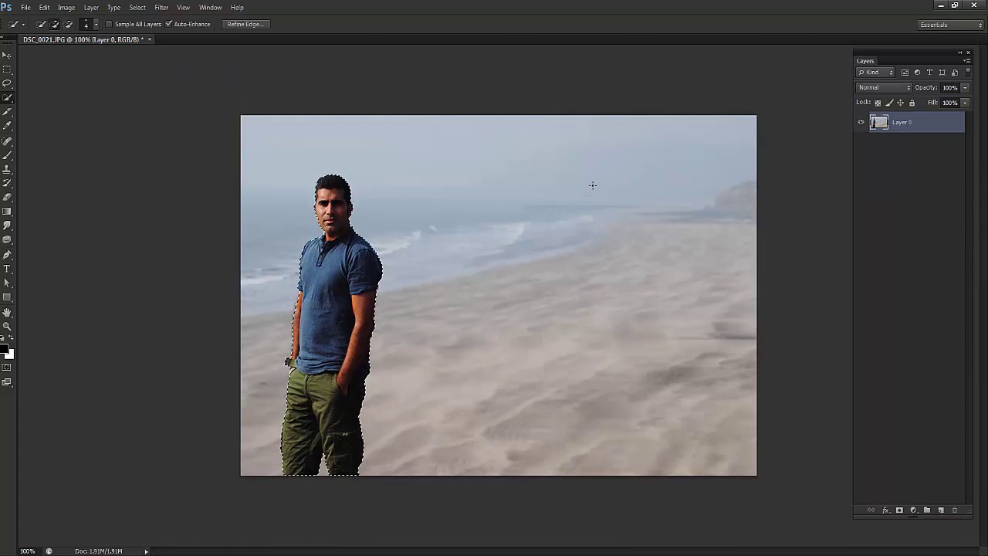
click(231, 28)
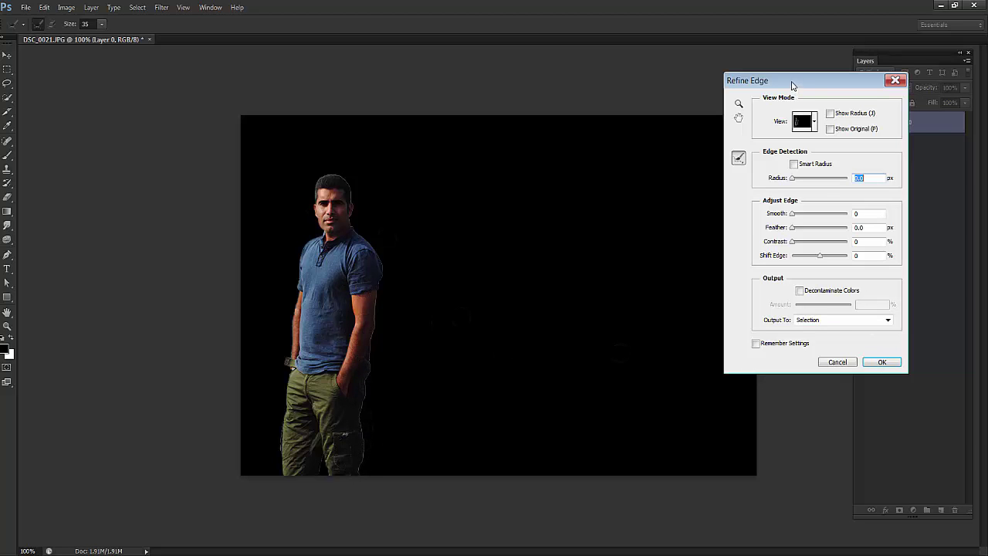
- Refine the edge with Smart Radius 0.5, Smooth 3, Feather 0.7 and an inward Shift Edge
drag(790, 82, 632, 108)
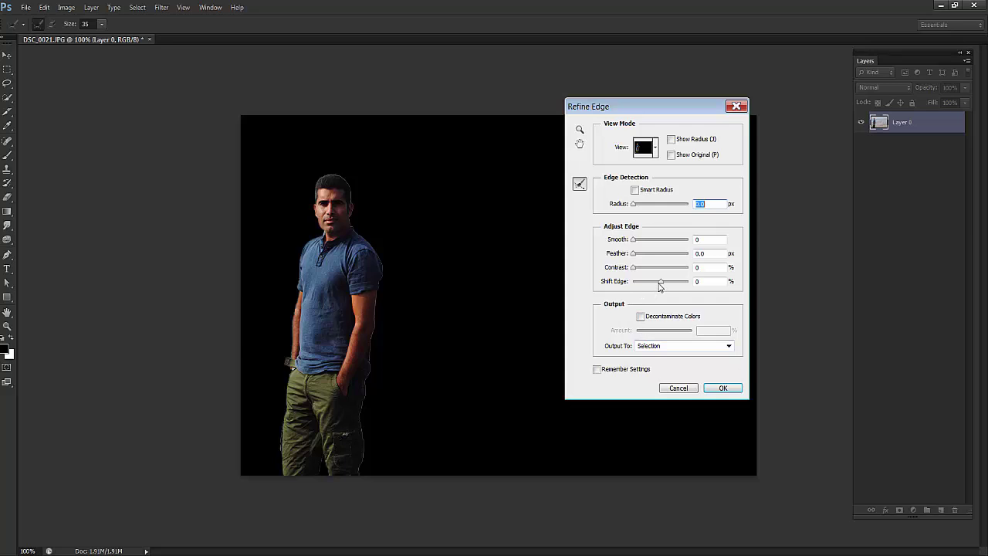
drag(657, 282, 654, 282)
click(635, 190)
click(635, 205)
key(Tab)
text(3)
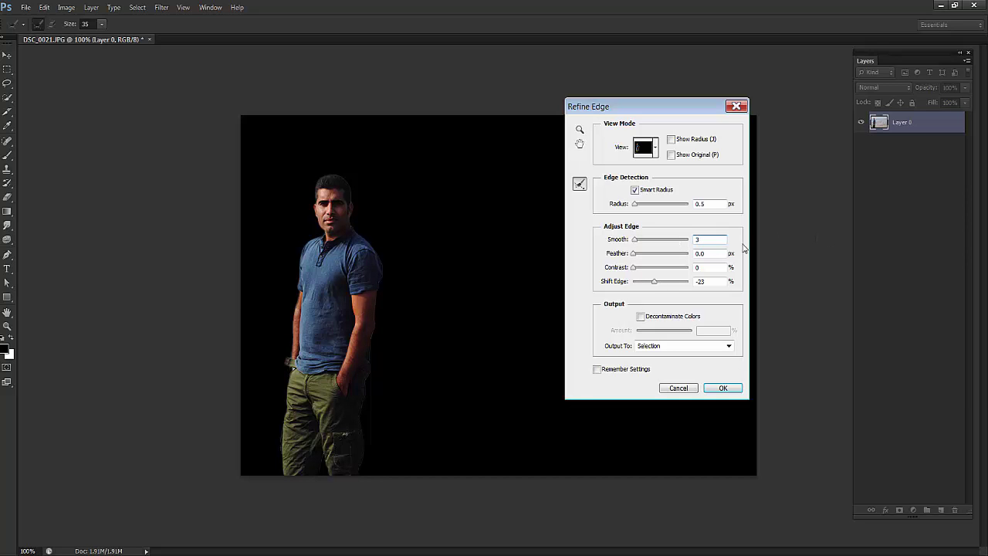
click(709, 253)
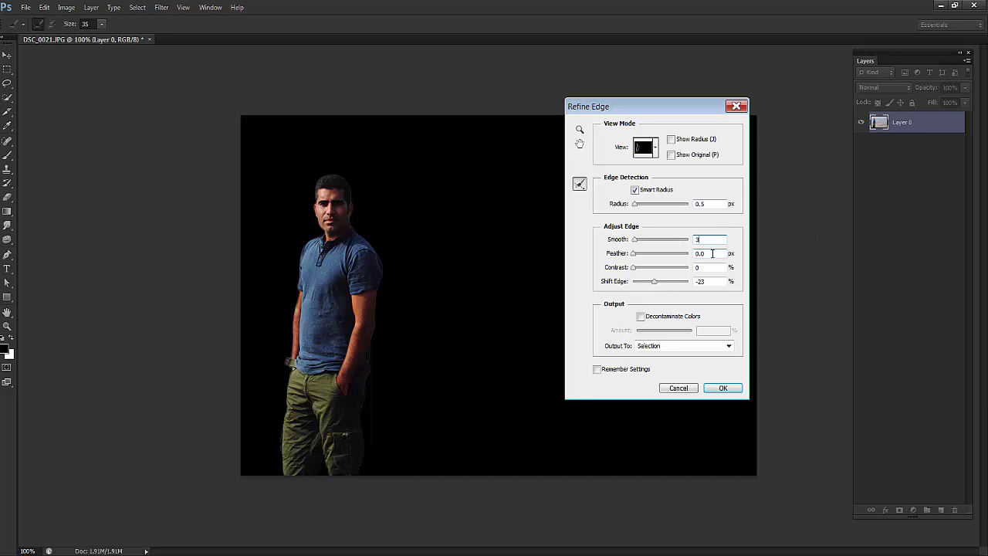
click(635, 255)
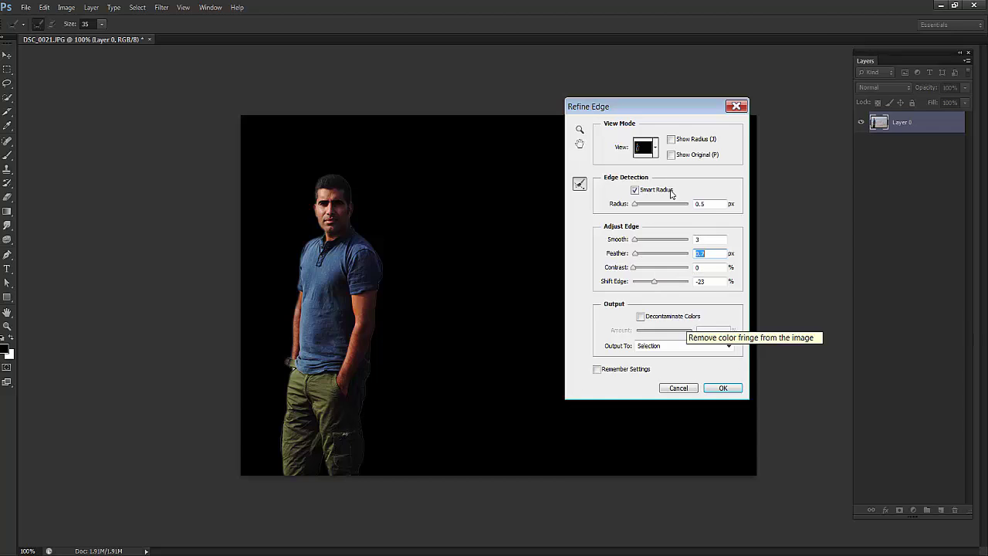
click(655, 149)
key(Down)
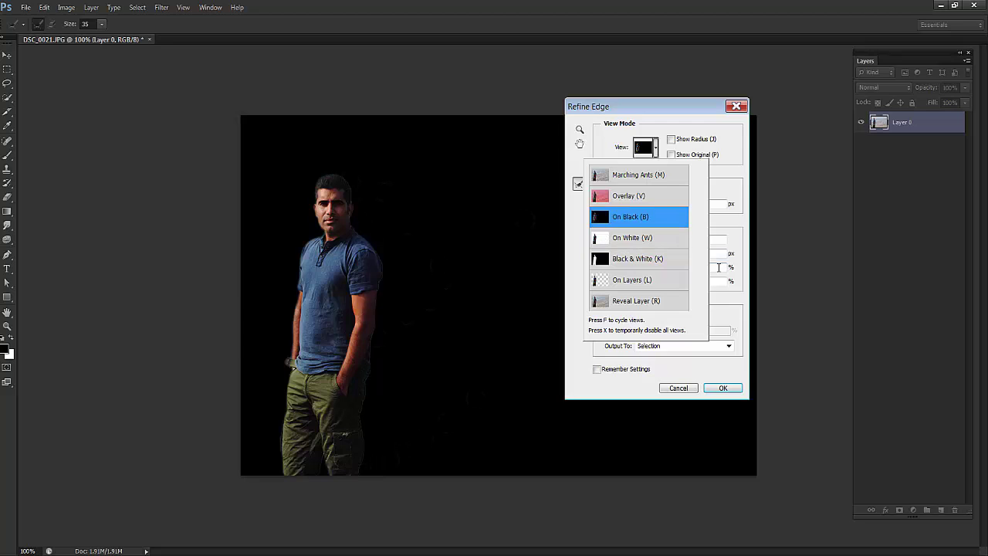
- Output the refined man to a new layer, Layer 0 copy, and check it by toggling visibility
click(685, 347)
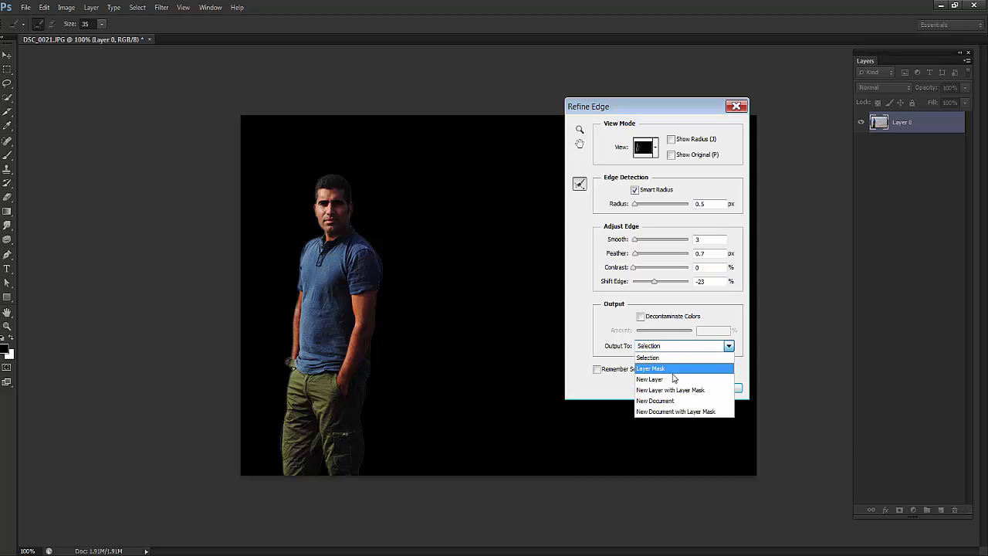
click(670, 379)
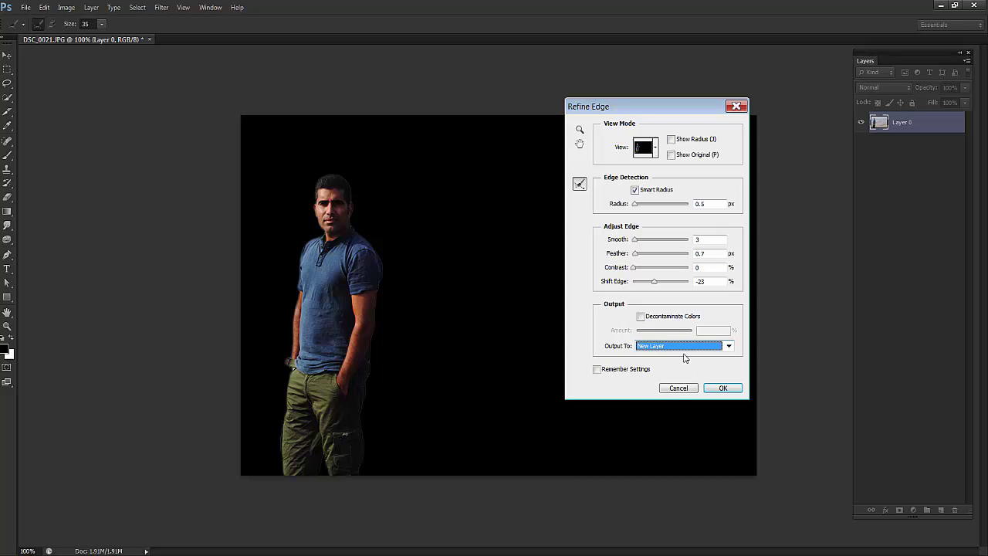
click(723, 388)
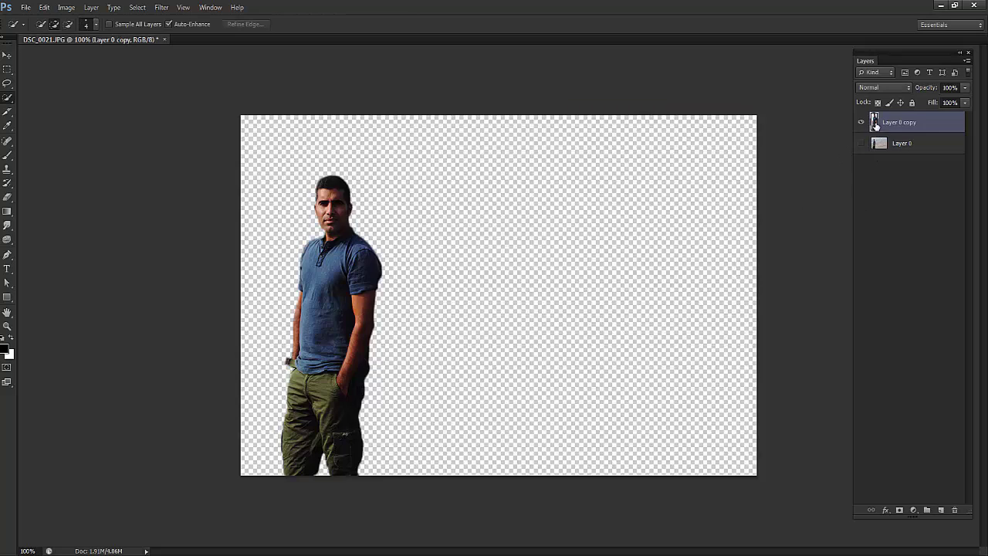
click(861, 123)
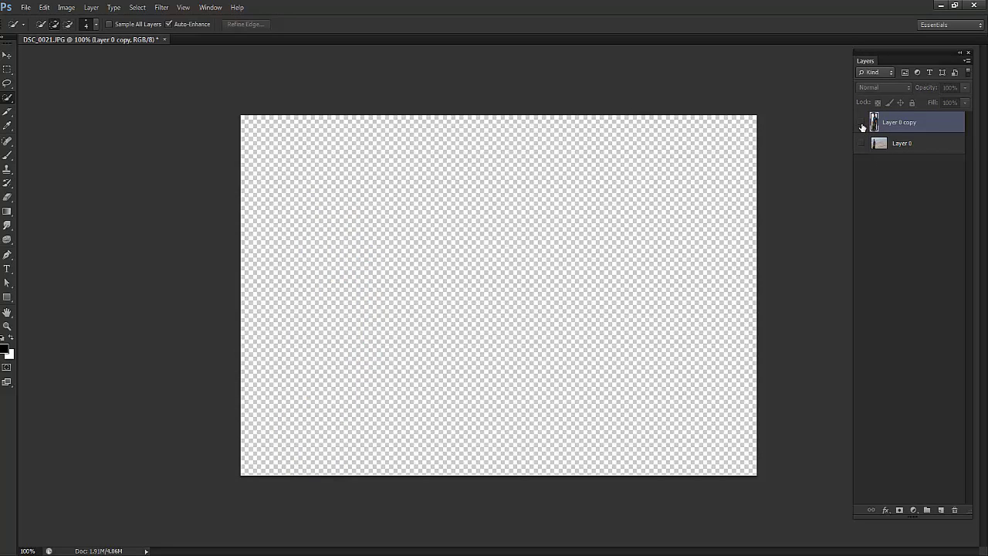
click(862, 123)
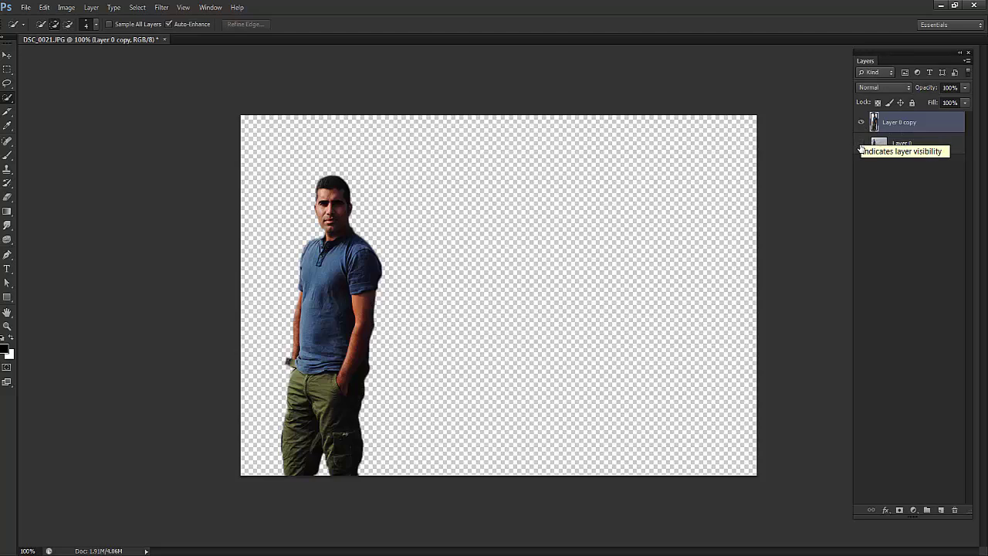
- Show and activate Layer 0, hide Layer 0 copy, and lasso loosely around the man
click(861, 143)
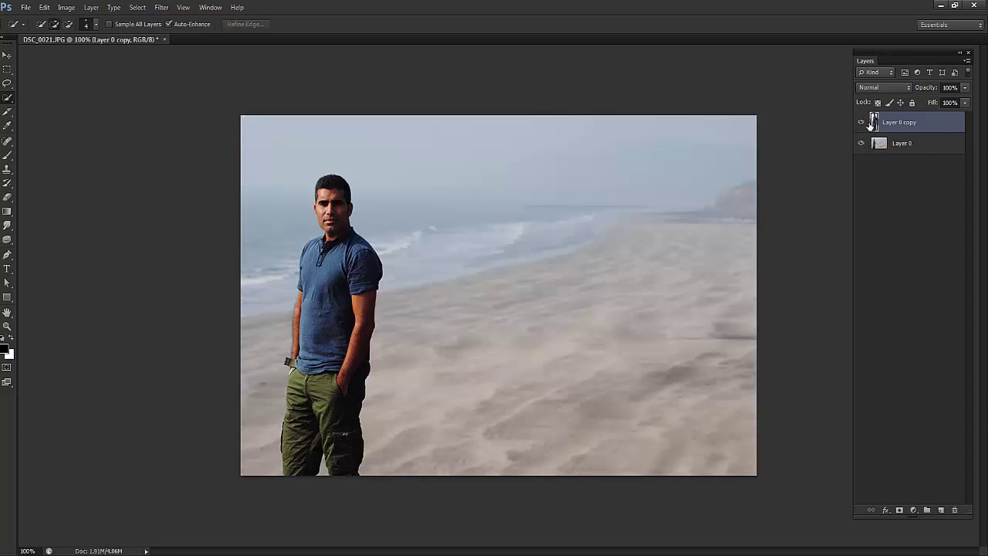
click(861, 123)
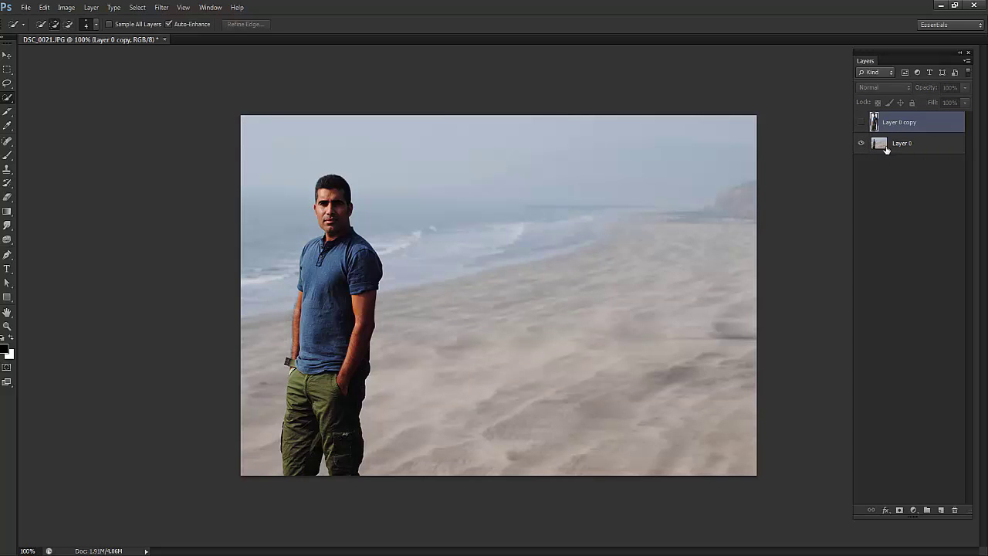
click(883, 144)
click(5, 84)
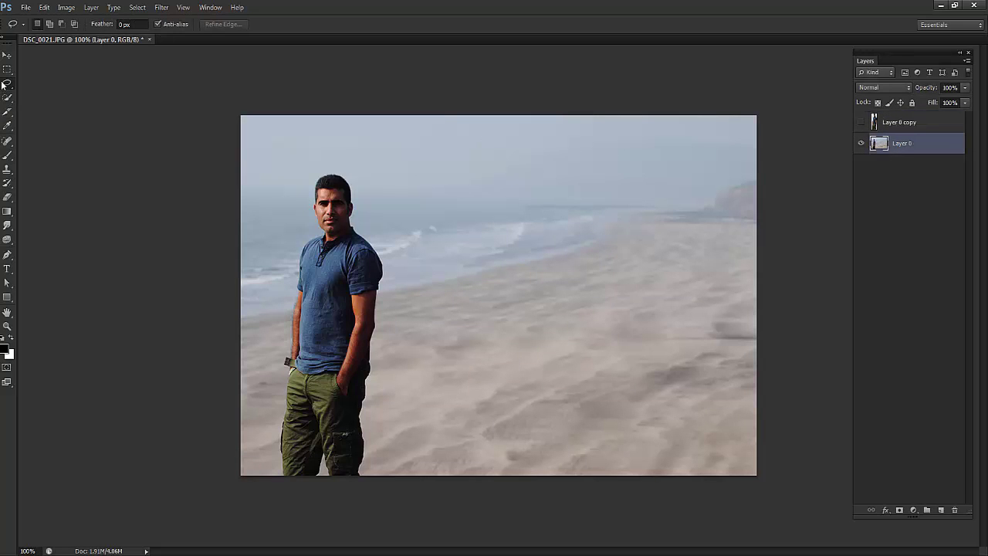
mouse_move(304, 198)
mouse_down()
mouse_move(324, 168)
mouse_move(355, 173)
mouse_move(362, 219)
mouse_move(385, 253)
mouse_move(369, 475)
mouse_move(278, 489)
mouse_move(279, 339)
mouse_move(306, 203)
mouse_up()
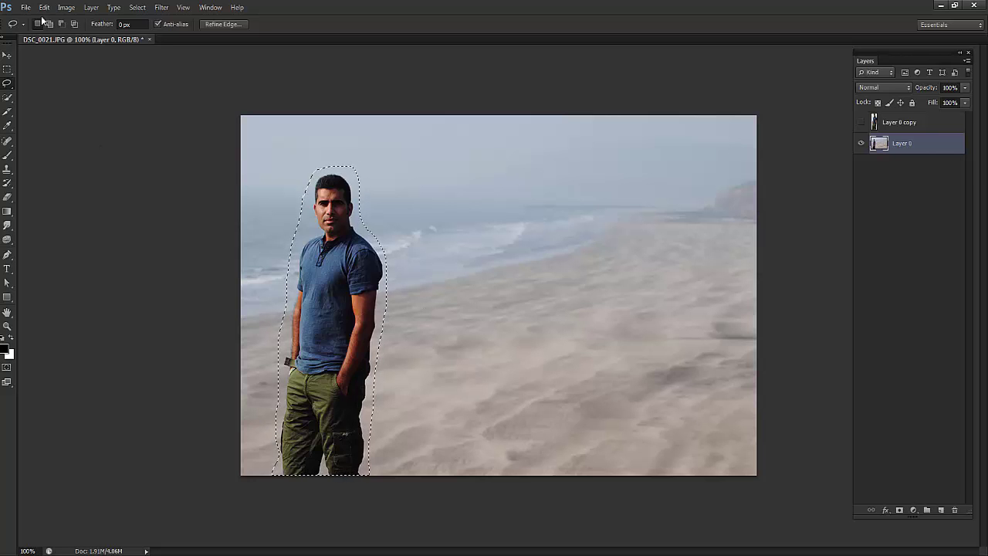
- Fill the lasso selection with Content-Aware in Normal mode, then deselect
click(44, 8)
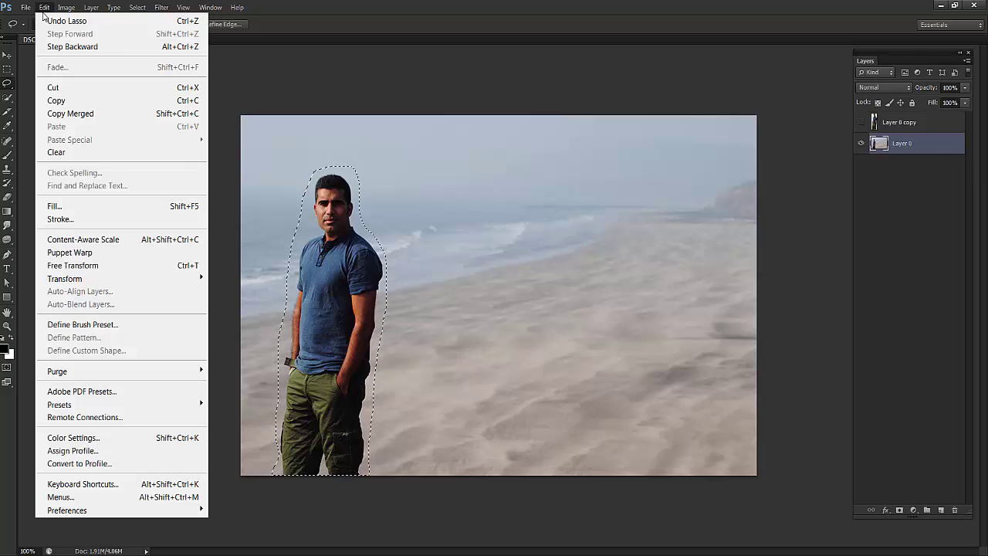
click(75, 207)
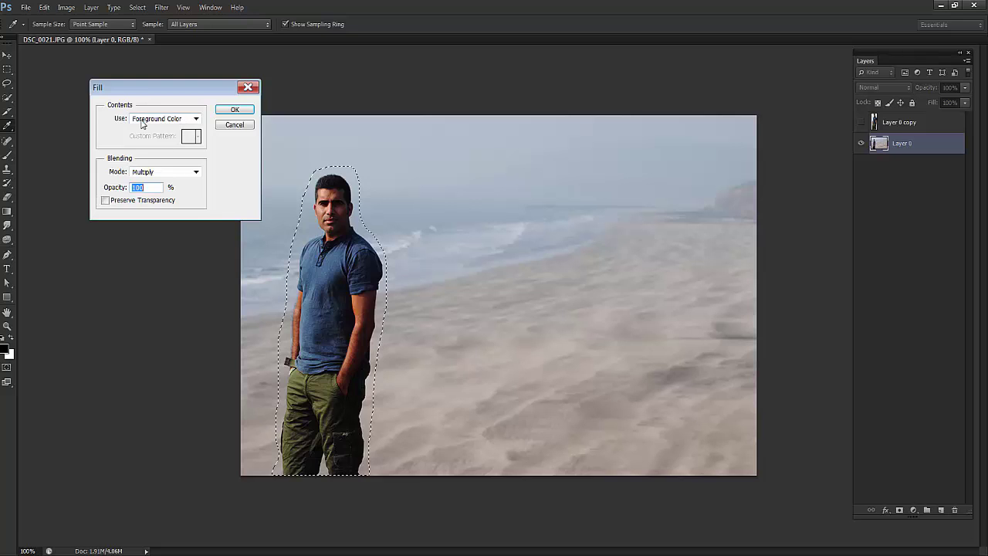
drag(147, 90, 144, 113)
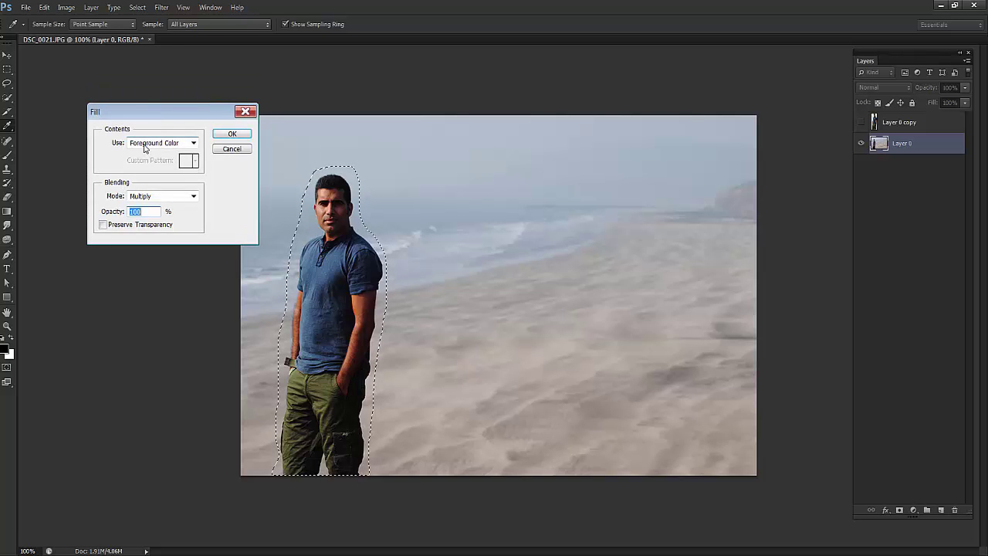
click(144, 148)
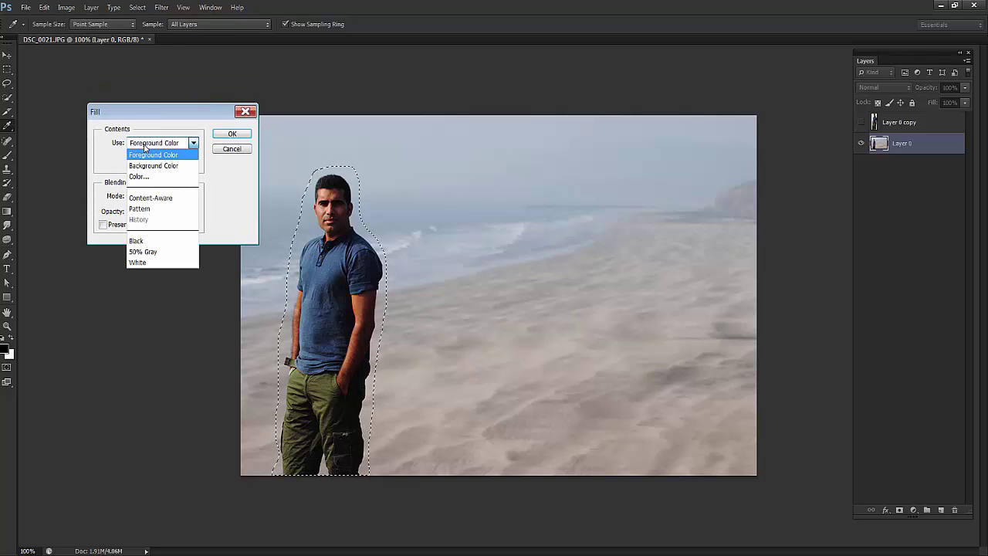
click(163, 199)
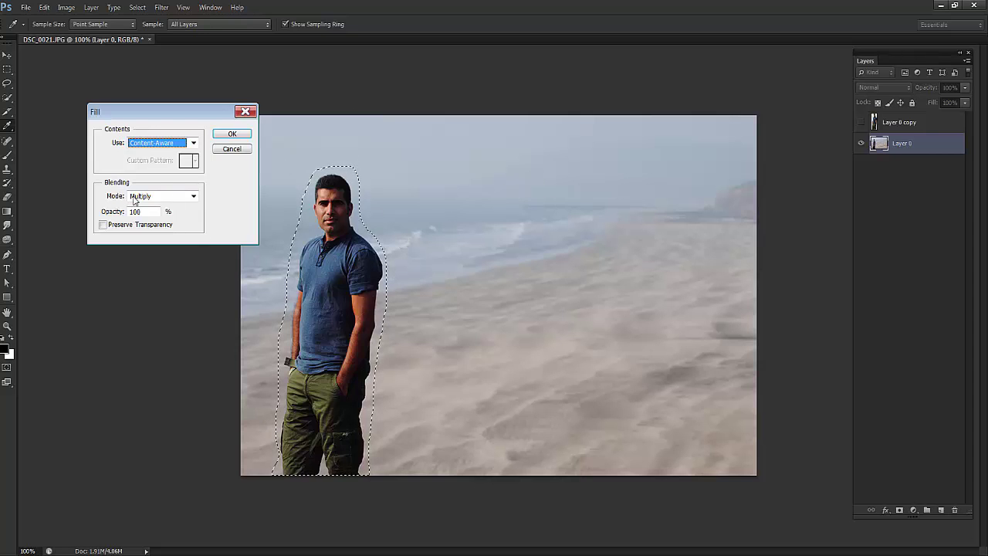
click(173, 197)
click(158, 208)
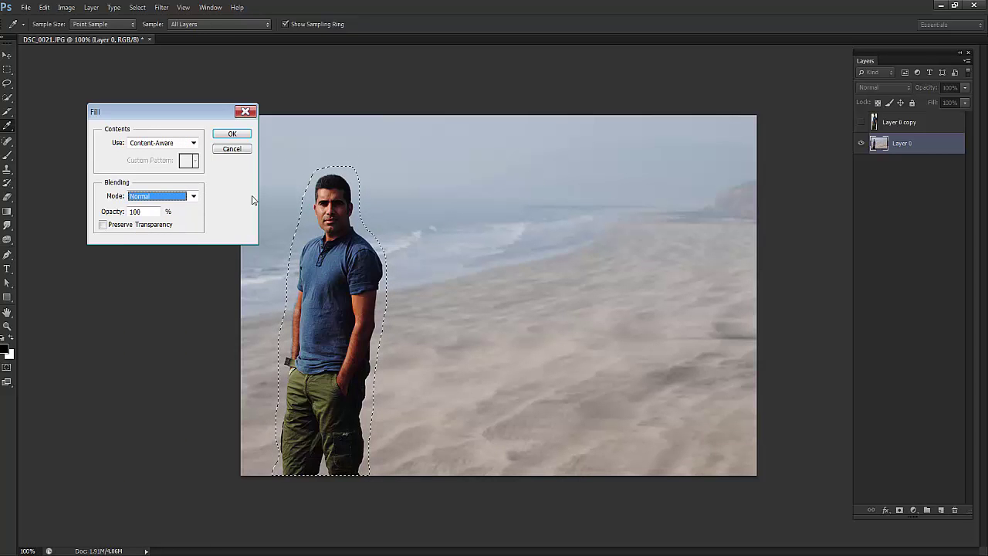
click(237, 137)
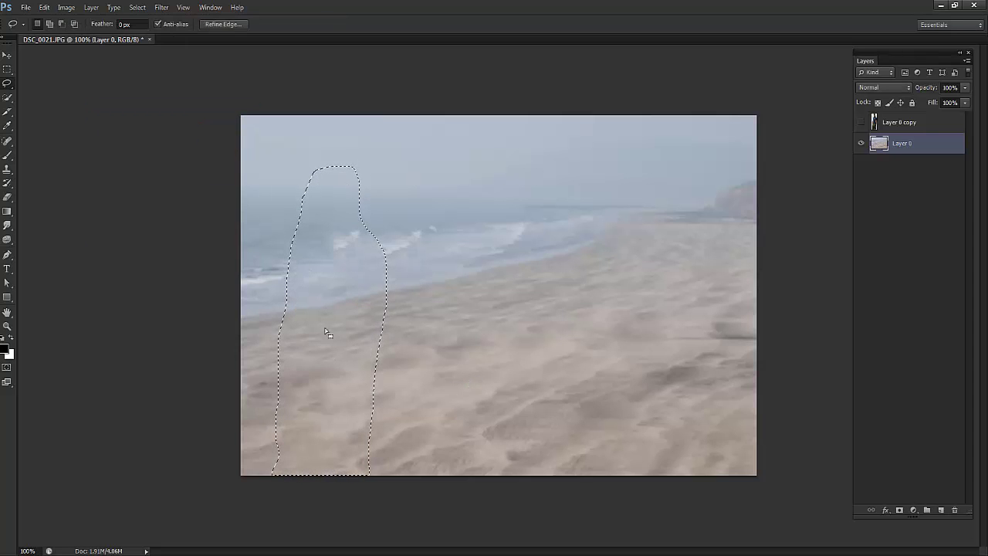
key(ctrl+d)
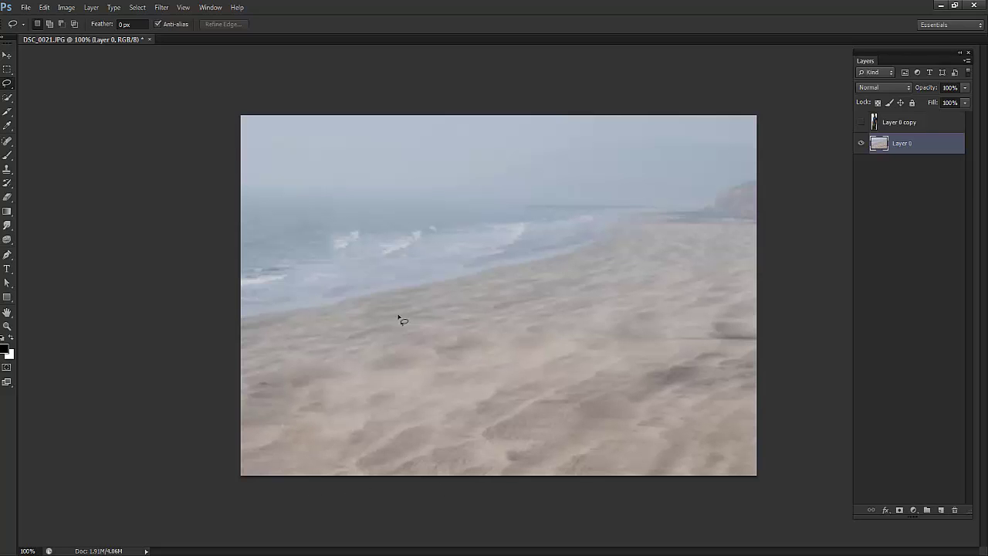
- Show Layer 0 copy, duplicate it as Layer 0 copy 2, then reselect Layer 0 copy
click(861, 123)
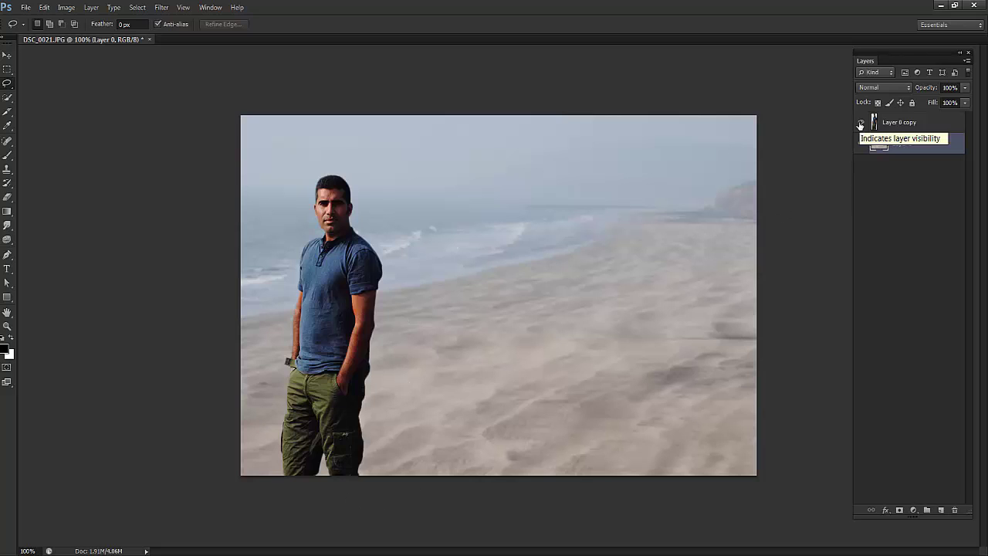
click(860, 122)
click(861, 123)
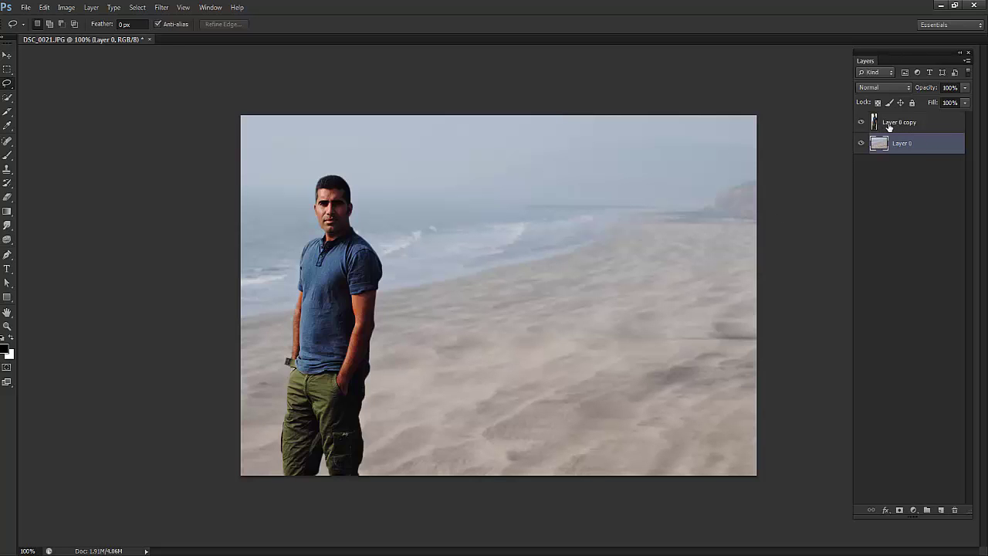
click(896, 123)
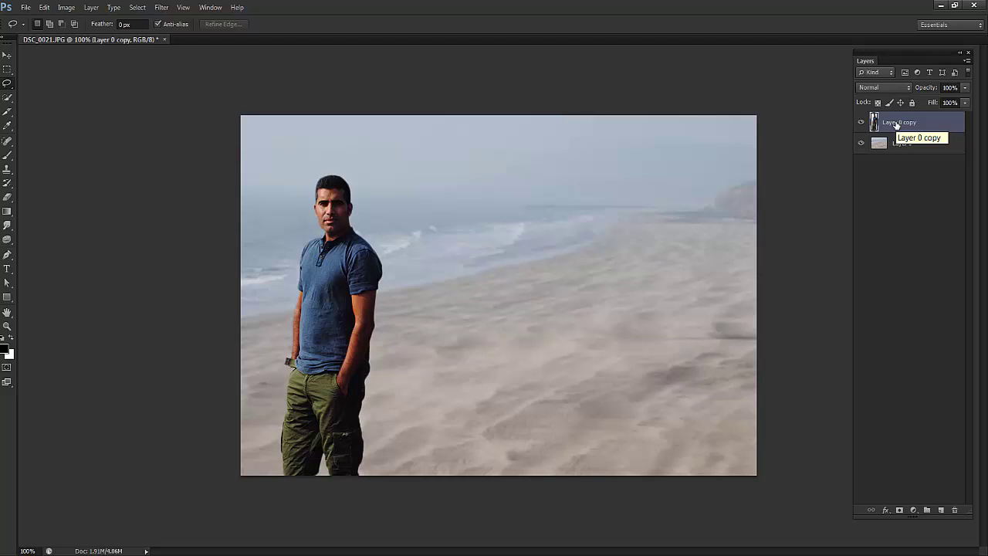
drag(896, 125, 941, 509)
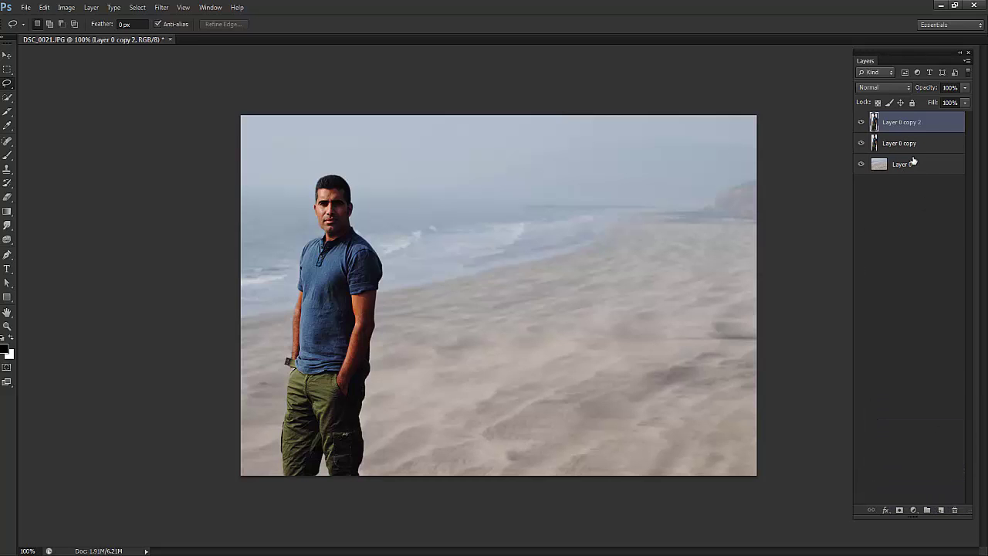
click(888, 145)
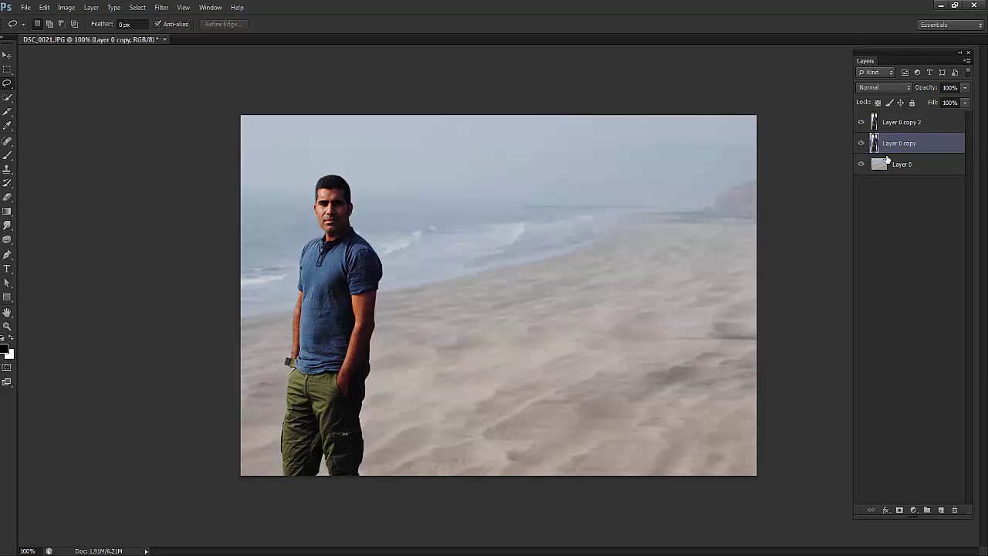
- Free Transform Layer 0 copy, stretching it horizontally to 288.83% width, and commit
key(ctrl+t)
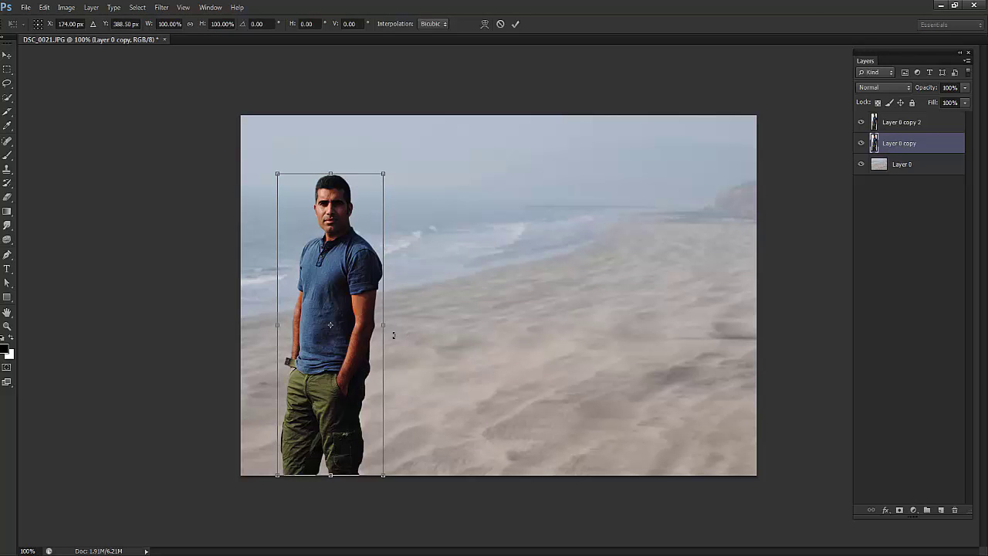
drag(385, 324, 544, 334)
drag(276, 325, 265, 325)
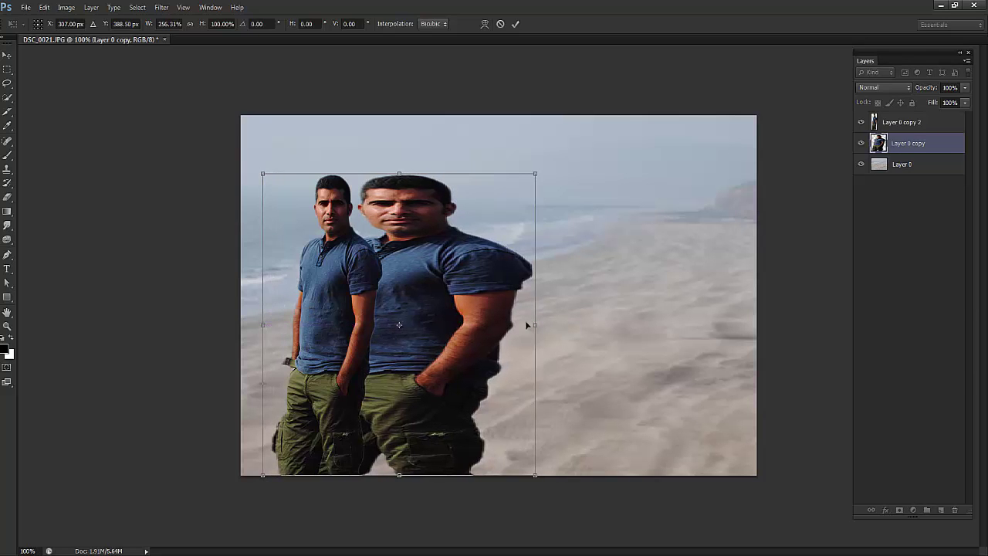
drag(538, 324, 571, 324)
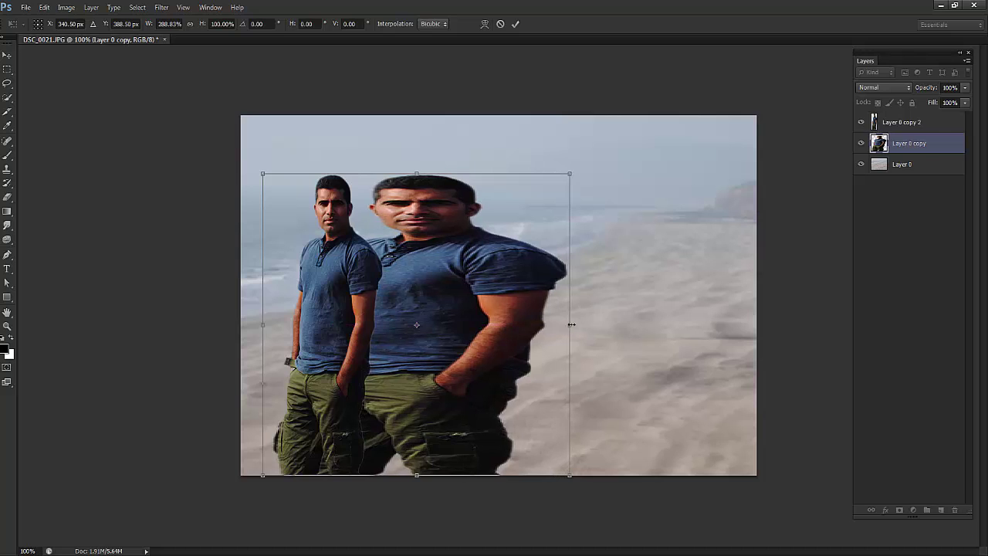
key(Return)
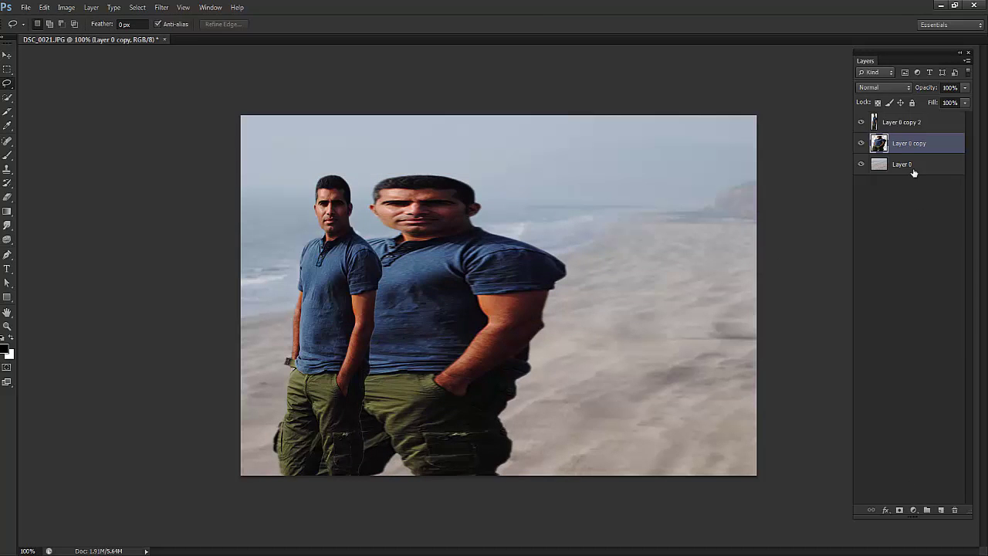
- Fill a new mask on Layer 0 copy with black, then add a white mask to Layer 0 copy 2
click(899, 510)
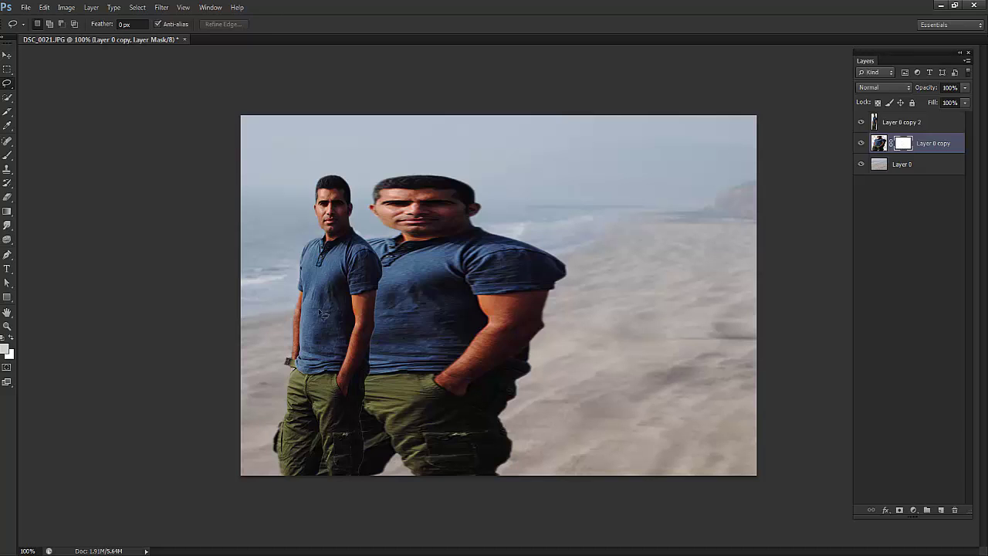
click(9, 353)
drag(709, 337, 664, 401)
click(870, 253)
key(l)
key(alt+BackSpace)
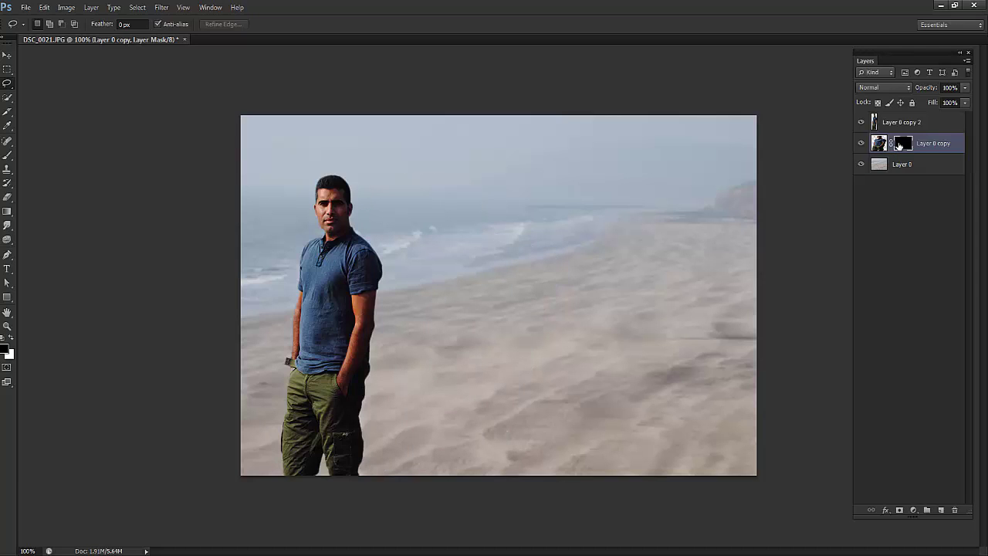
click(900, 125)
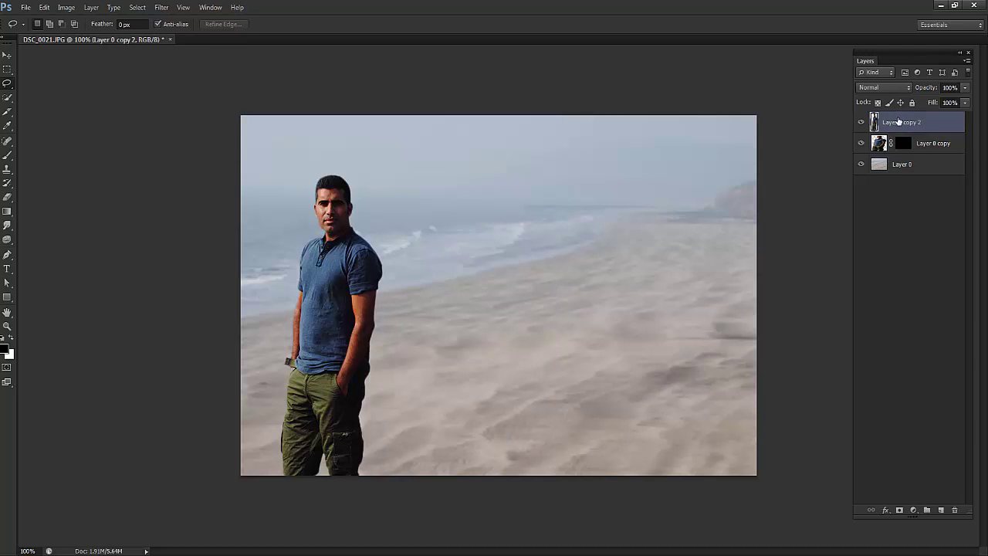
click(899, 510)
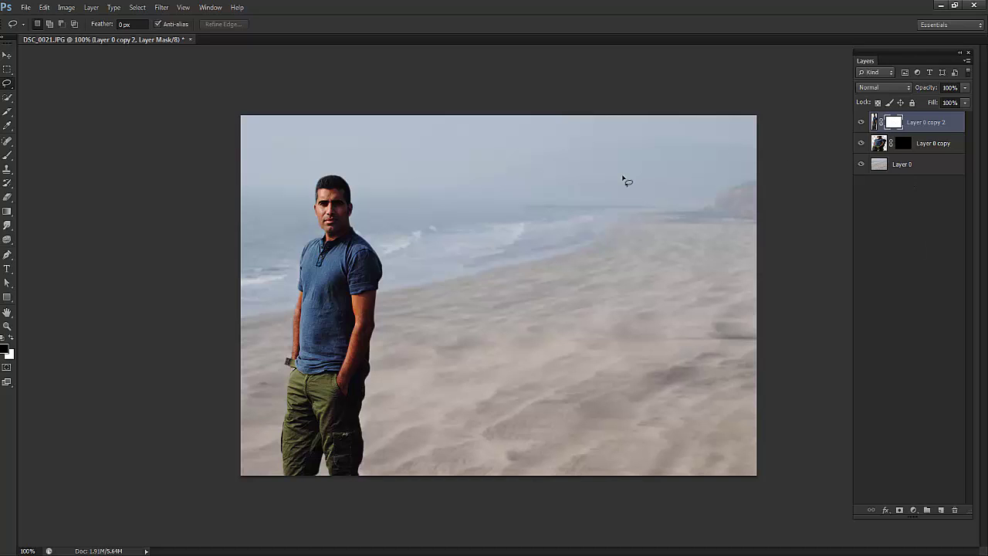
- Load the Square Brushes set in place of the current brushes and pick the 18 px square tip
key(b)
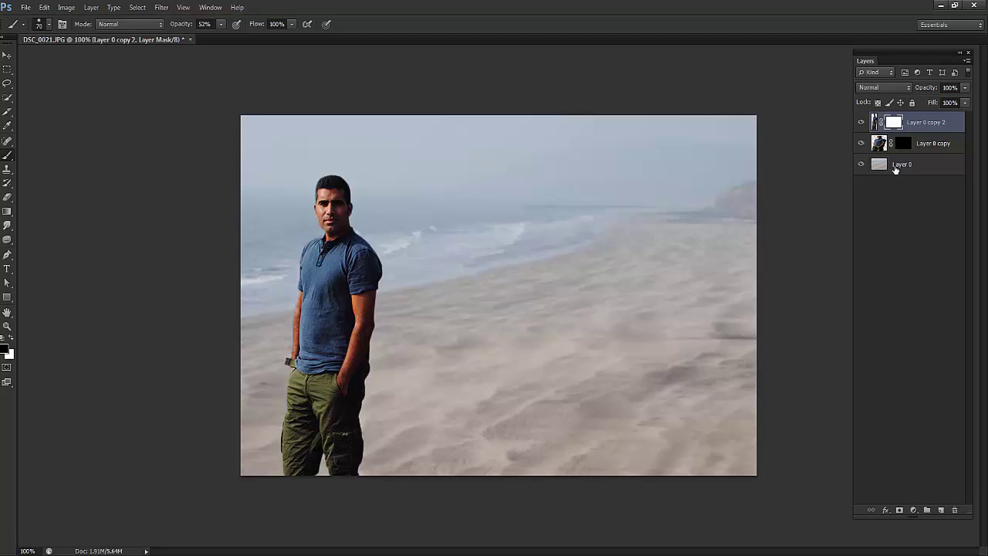
right_click(450, 217)
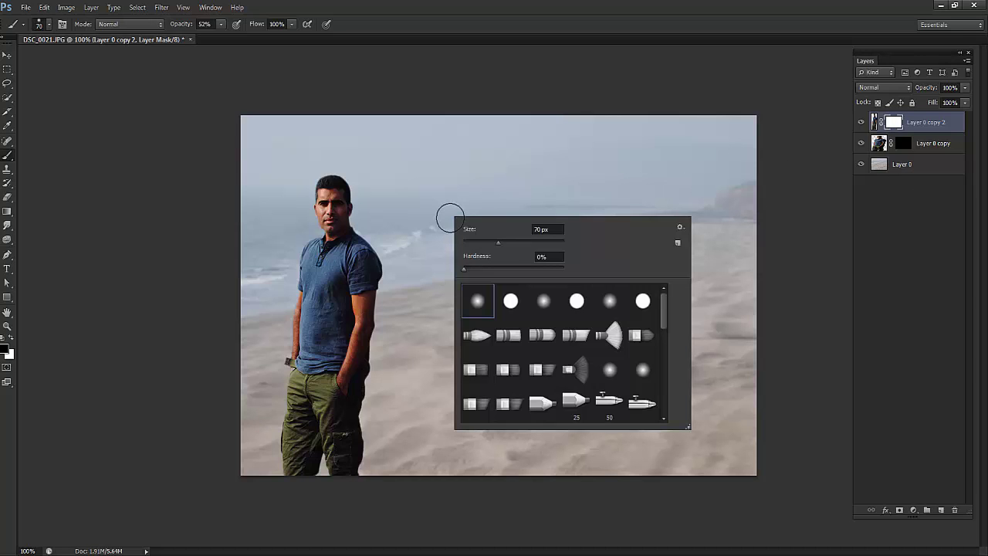
mouse_move(660, 307)
mouse_down()
mouse_move(663, 362)
mouse_move(669, 303)
mouse_up()
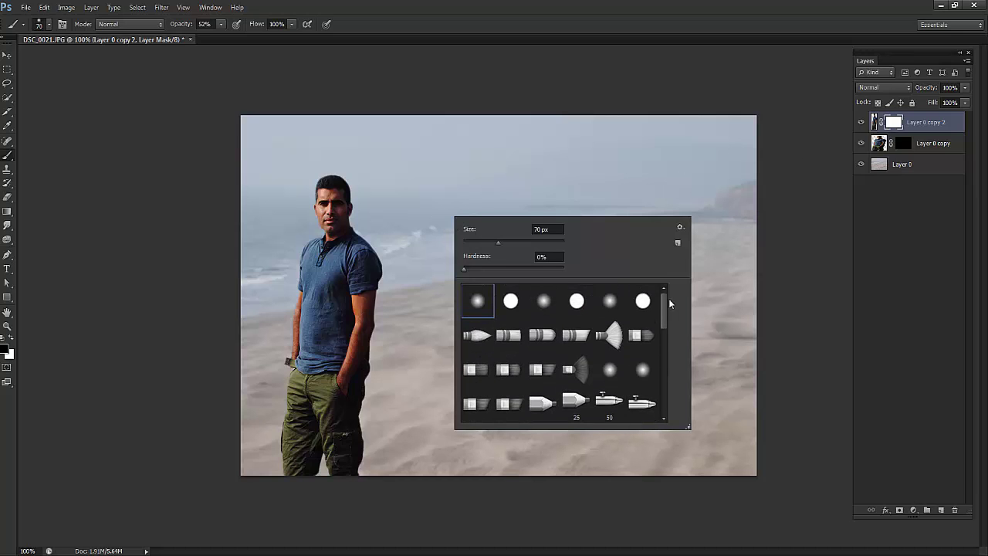
click(680, 229)
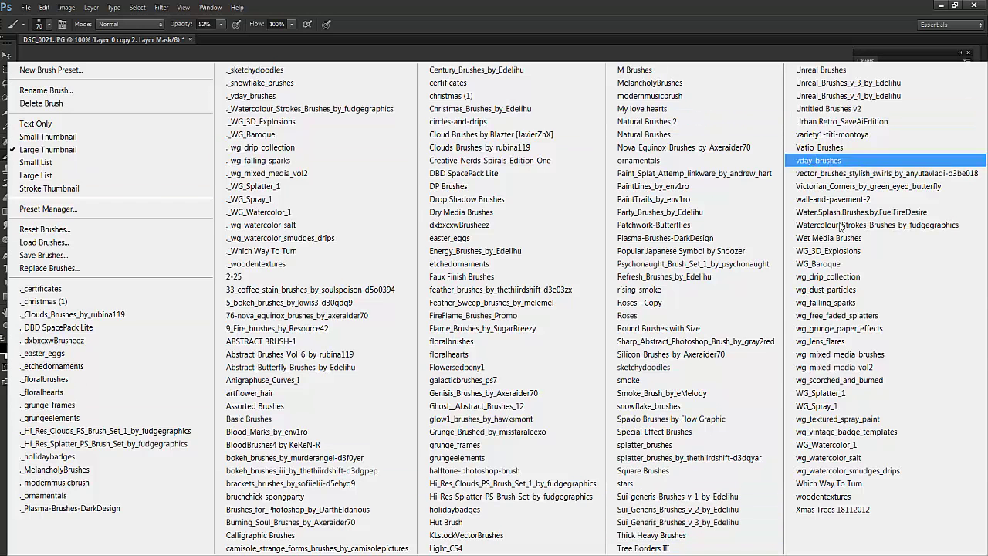
click(657, 470)
click(446, 215)
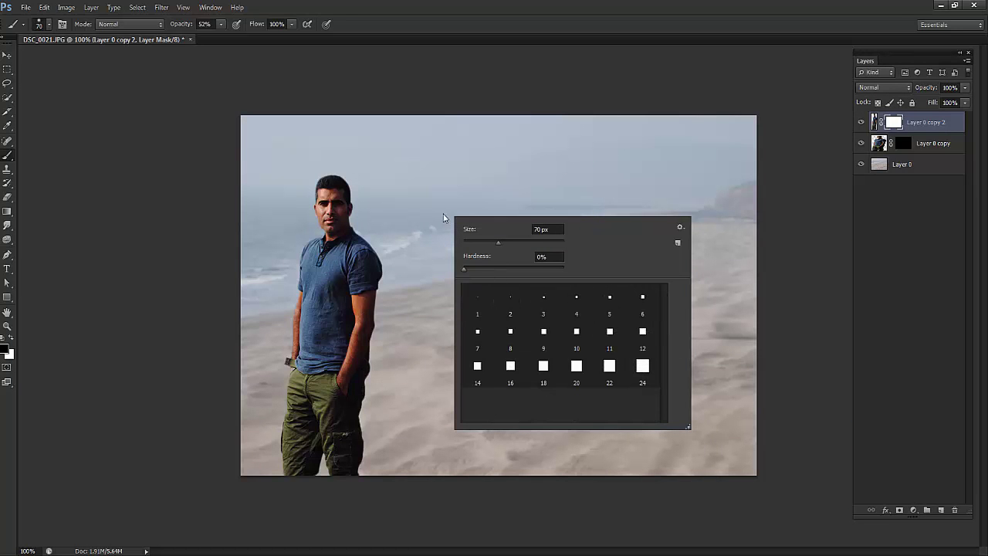
click(544, 371)
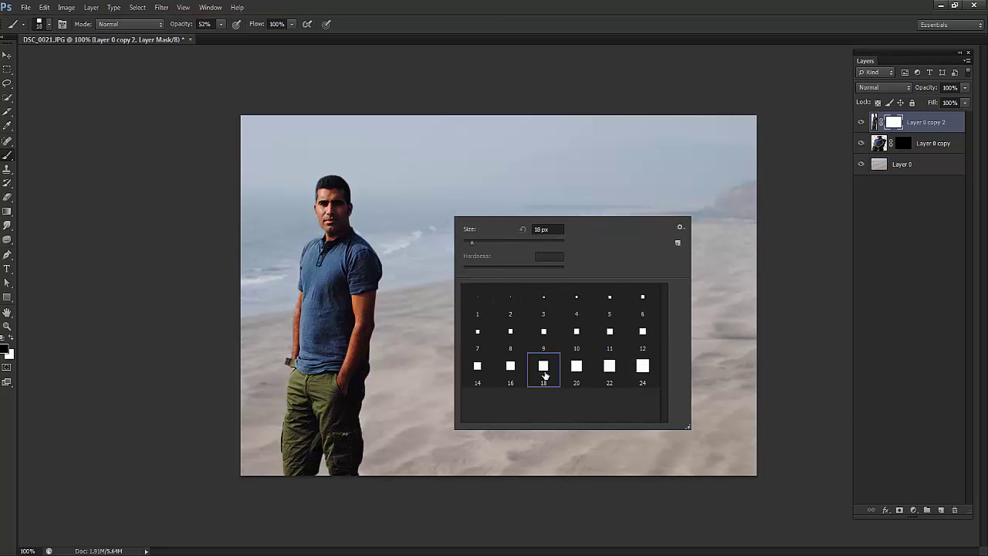
click(482, 16)
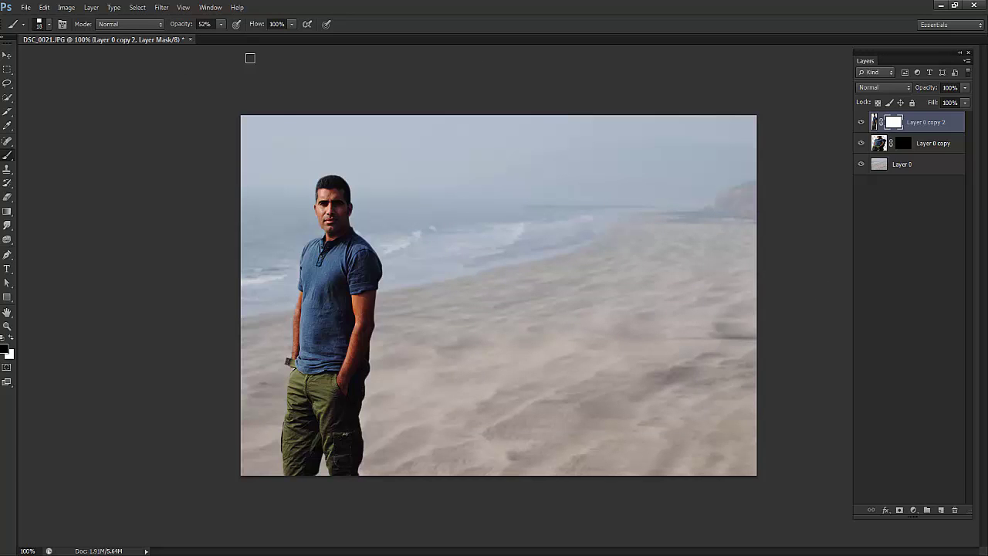
- Open the Brush panel and set Shape Dynamics: Size Jitter 83%, Minimum Diameter 49%, Angle Jitter 28%
click(210, 7)
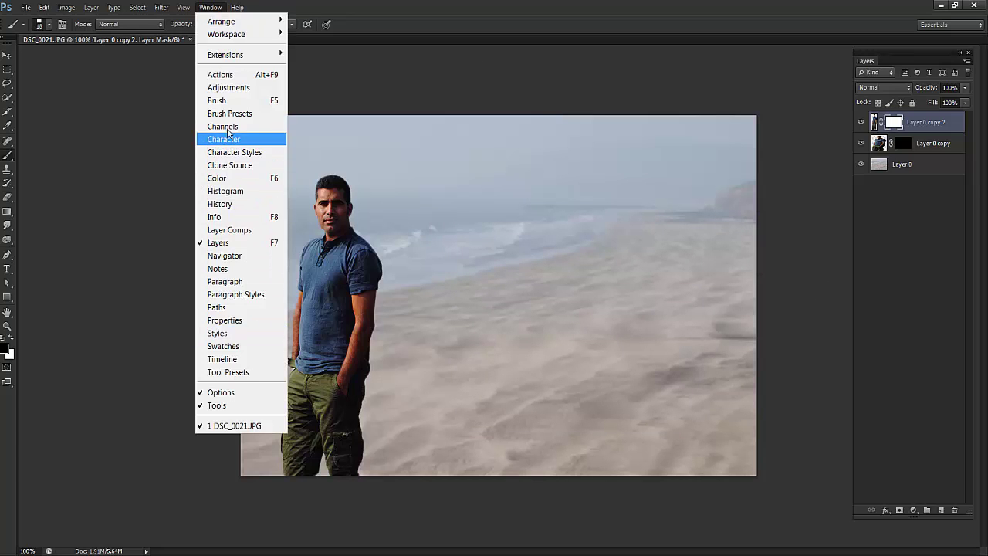
click(224, 101)
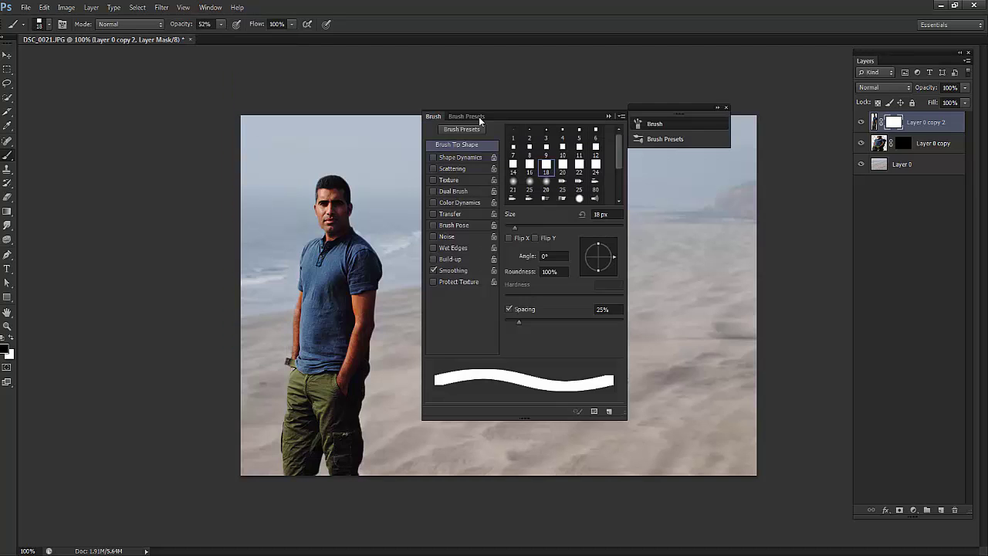
drag(500, 113, 605, 114)
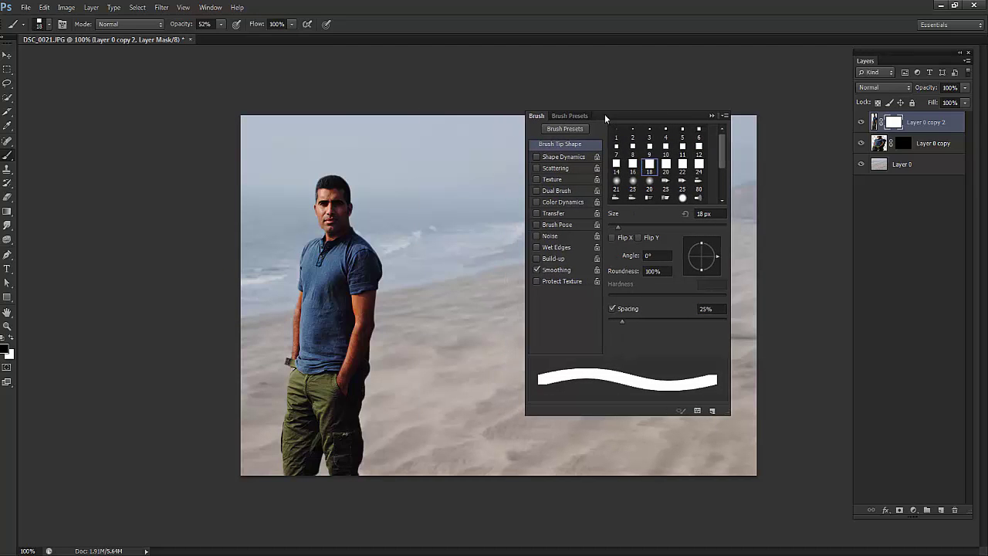
click(556, 156)
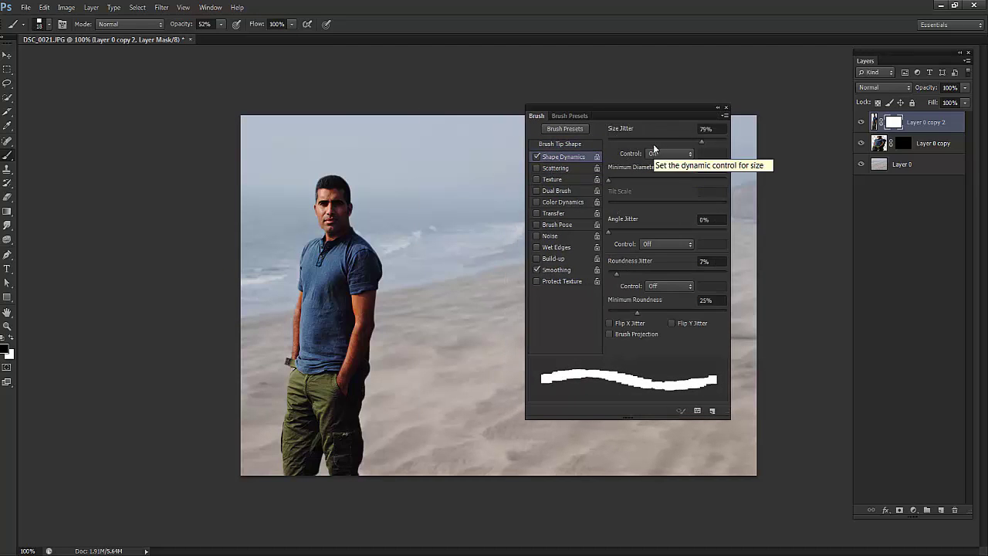
mouse_move(697, 141)
mouse_down()
mouse_move(661, 143)
mouse_move(705, 151)
mouse_up()
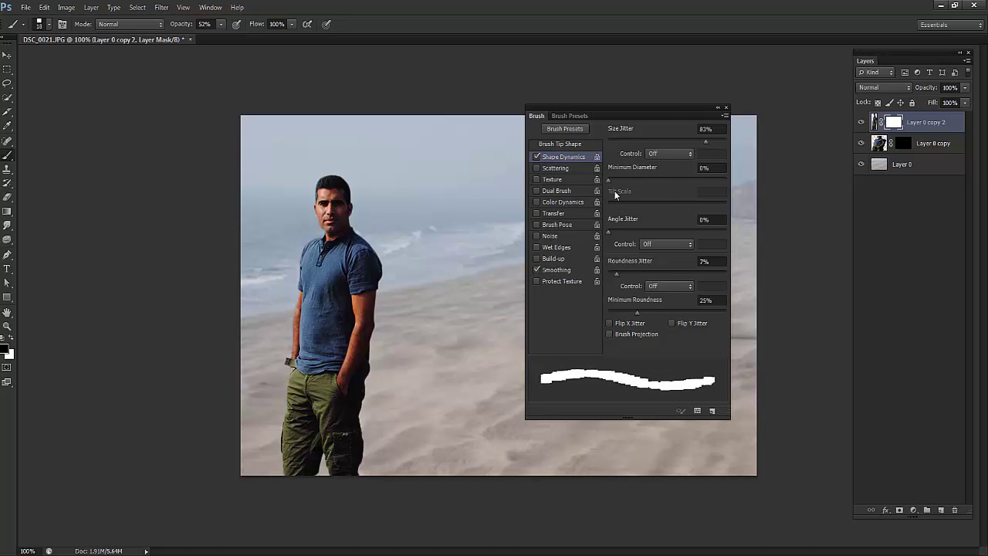
mouse_move(608, 181)
mouse_down()
mouse_move(710, 190)
mouse_move(668, 192)
mouse_up()
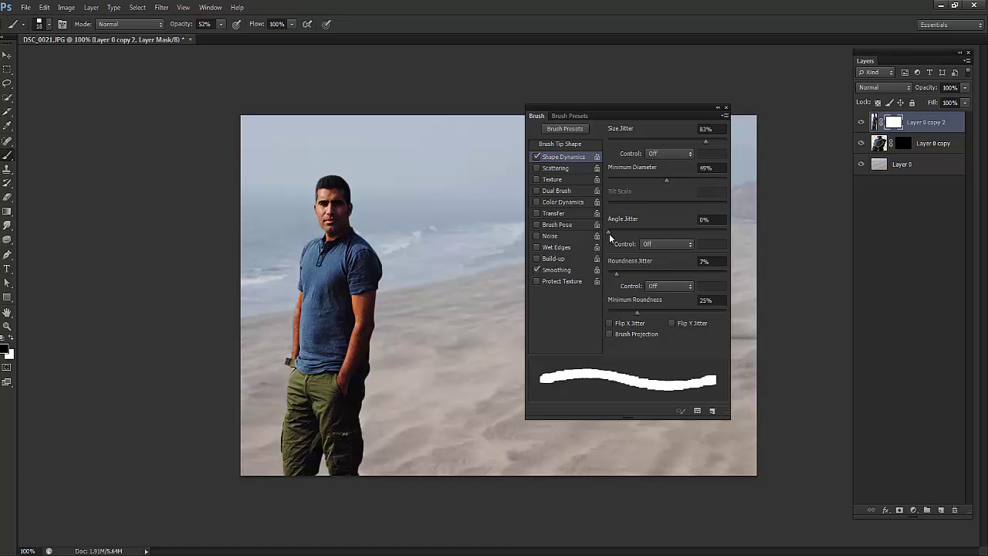
mouse_move(608, 233)
mouse_down()
mouse_move(660, 235)
mouse_move(641, 239)
mouse_up()
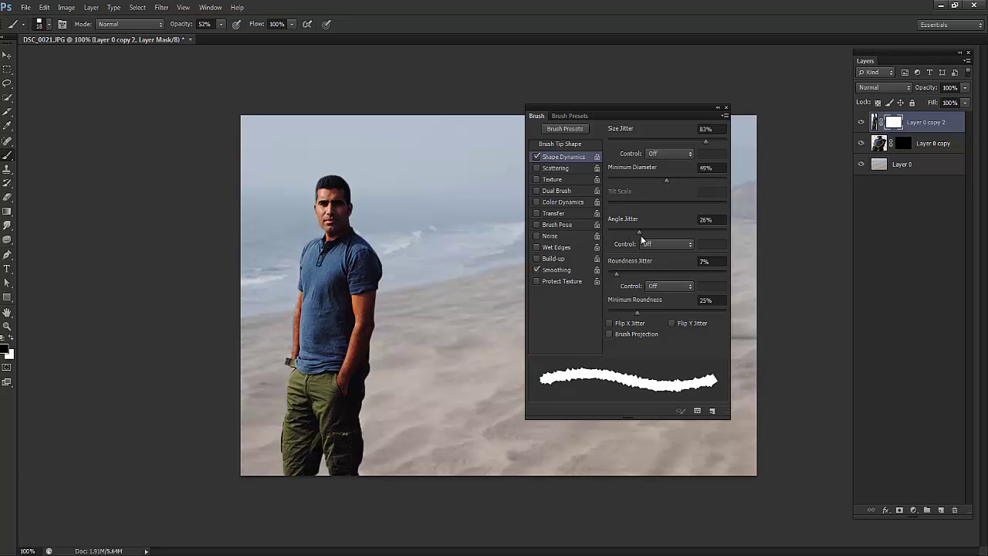
- Turn on Scattering at 1000% for the square brush and collapse the Brush panel
click(562, 168)
mouse_move(719, 144)
mouse_down()
mouse_move(622, 145)
mouse_move(697, 149)
mouse_move(673, 156)
mouse_move(735, 168)
mouse_up()
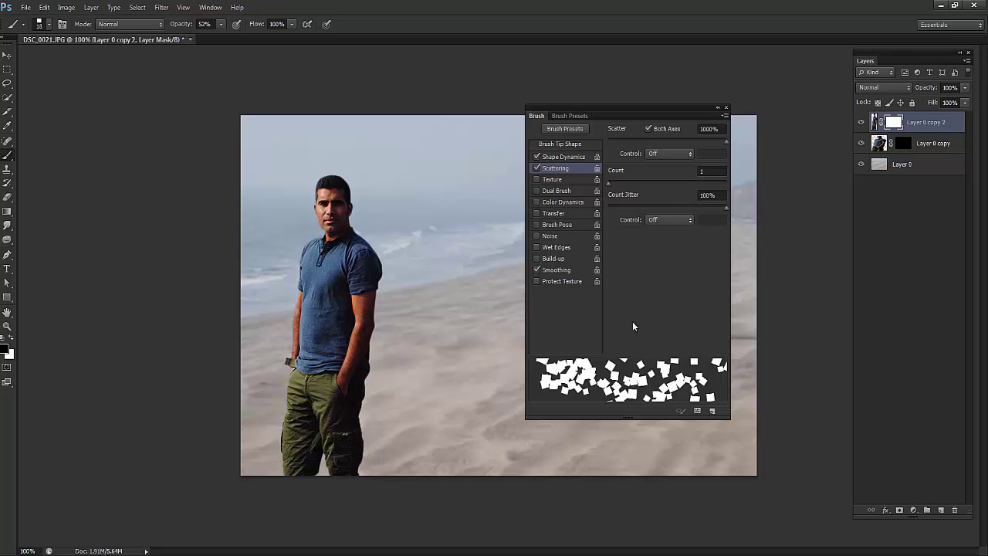
click(571, 156)
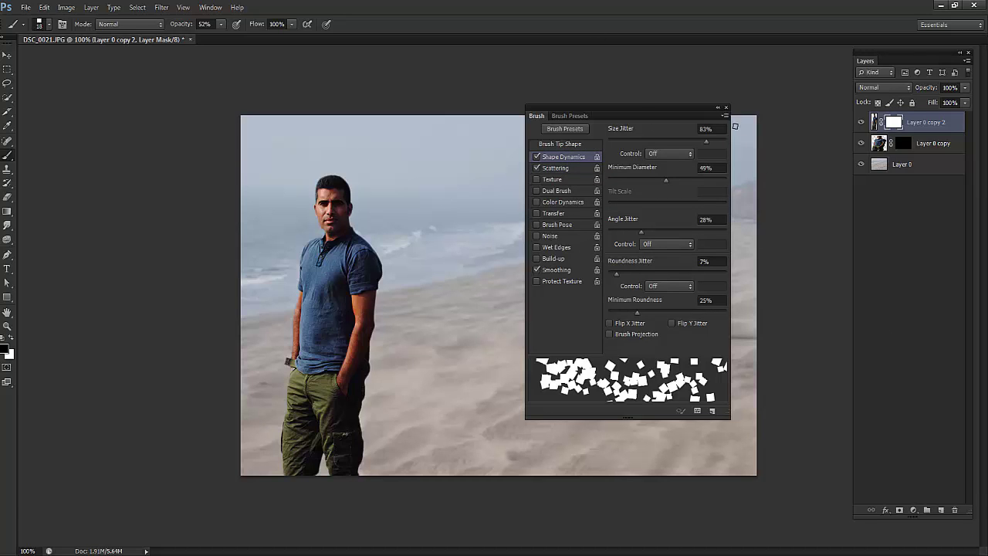
click(718, 109)
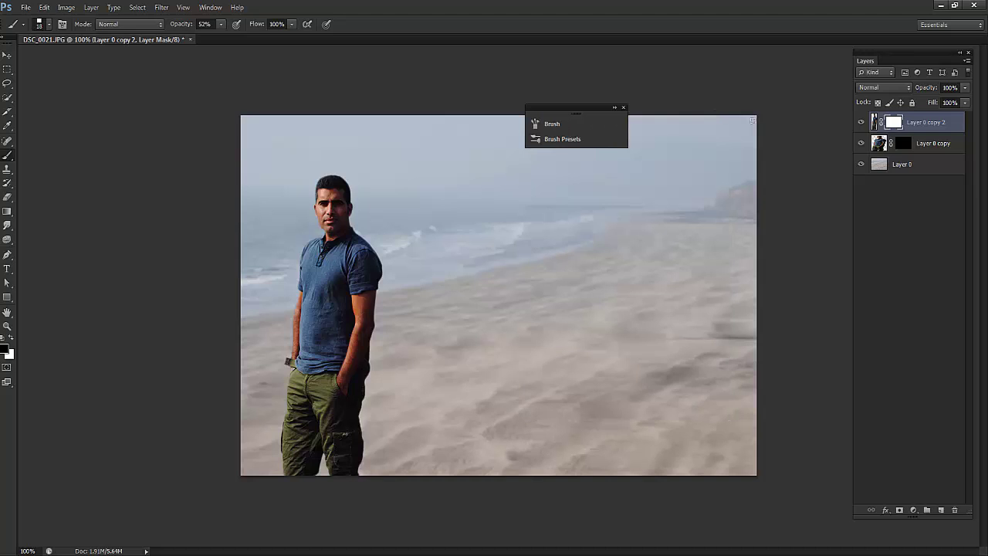
- Paint white on Layer 0 copy's mask to reveal square fragments around the man's shoulder
click(902, 144)
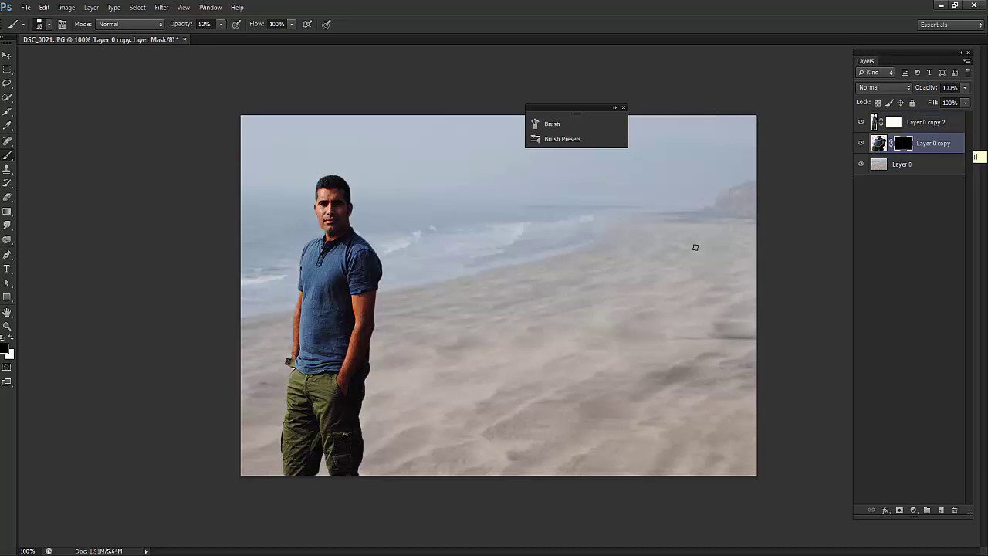
click(10, 340)
click(391, 185)
click(395, 223)
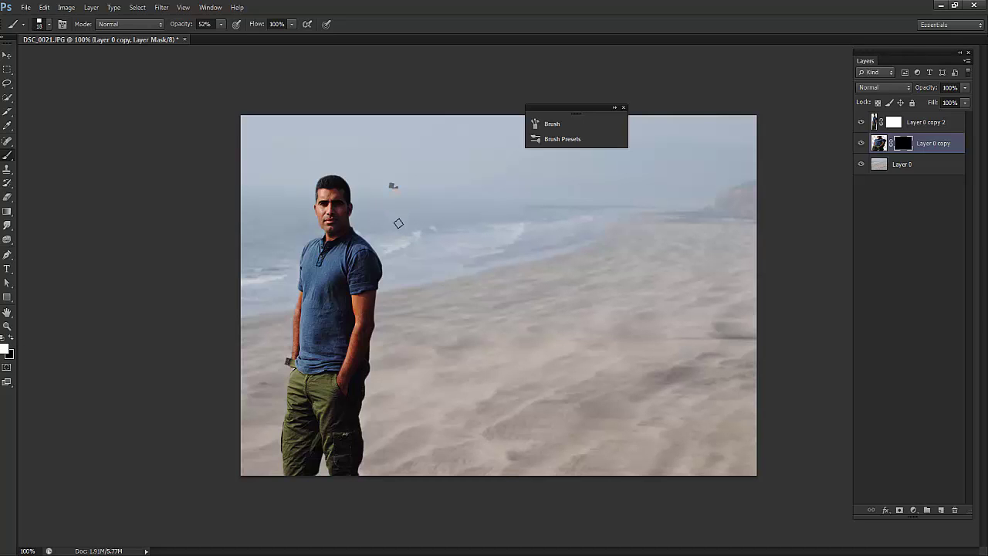
click(391, 292)
click(416, 204)
click(404, 246)
click(404, 281)
click(421, 262)
click(402, 317)
- Reveal more square fragments near the man's arm and along his lower side
click(386, 314)
click(434, 337)
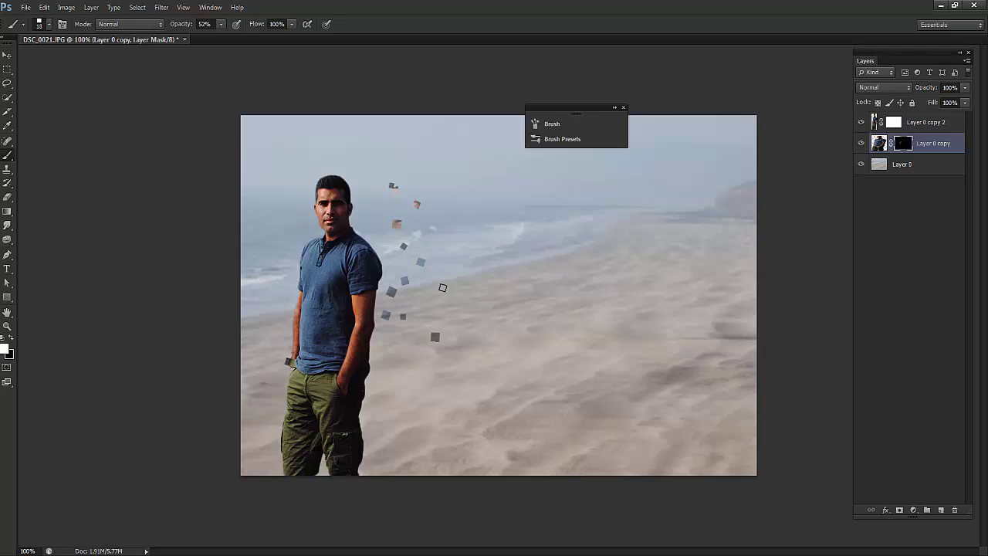
click(444, 301)
click(409, 344)
click(453, 306)
click(403, 389)
click(455, 353)
click(460, 381)
click(383, 437)
click(435, 458)
click(409, 462)
click(403, 391)
click(435, 314)
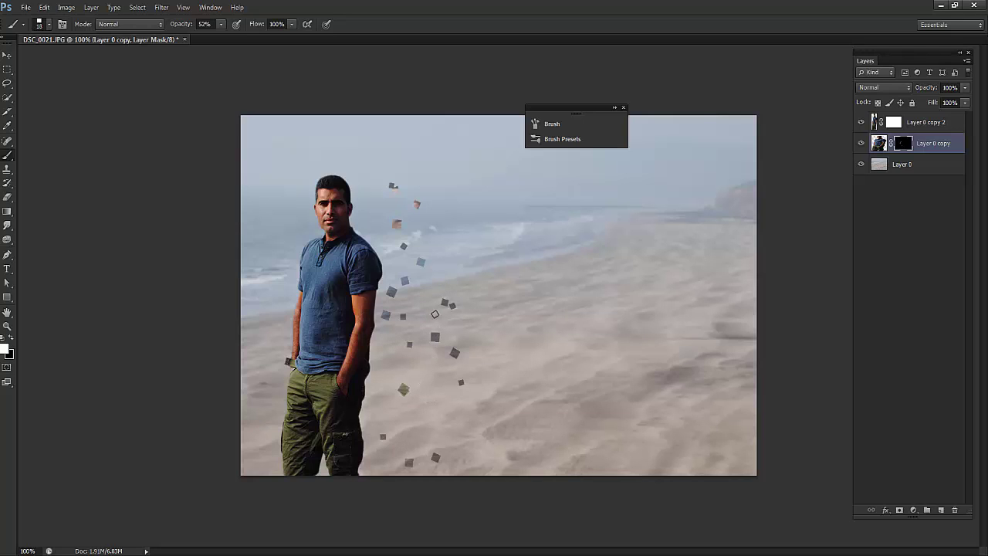
- Paint an upward trail of fragments beside the man, plus strays near his head and shoulder
mouse_move(443, 257)
mouse_down()
mouse_move(432, 234)
mouse_move(440, 199)
mouse_move(412, 154)
mouse_move(390, 168)
mouse_move(375, 207)
mouse_move(388, 265)
mouse_move(384, 383)
mouse_move(393, 409)
mouse_move(450, 430)
mouse_move(461, 466)
mouse_up()
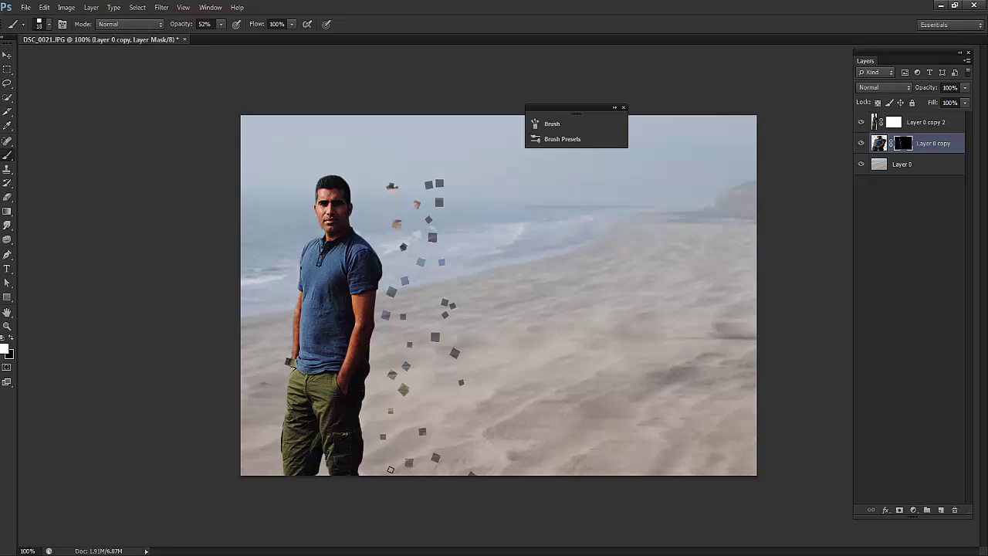
click(483, 342)
click(373, 216)
click(455, 196)
click(457, 227)
- Raise brush opacity to 100% and paint solid fragments beside the man's arm and over the sea
drag(175, 27, 242, 26)
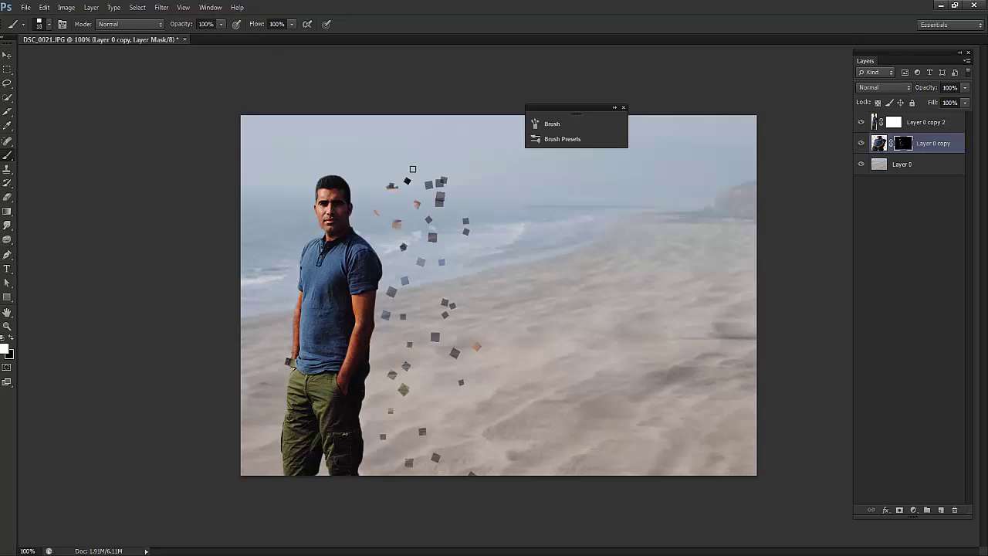
click(407, 181)
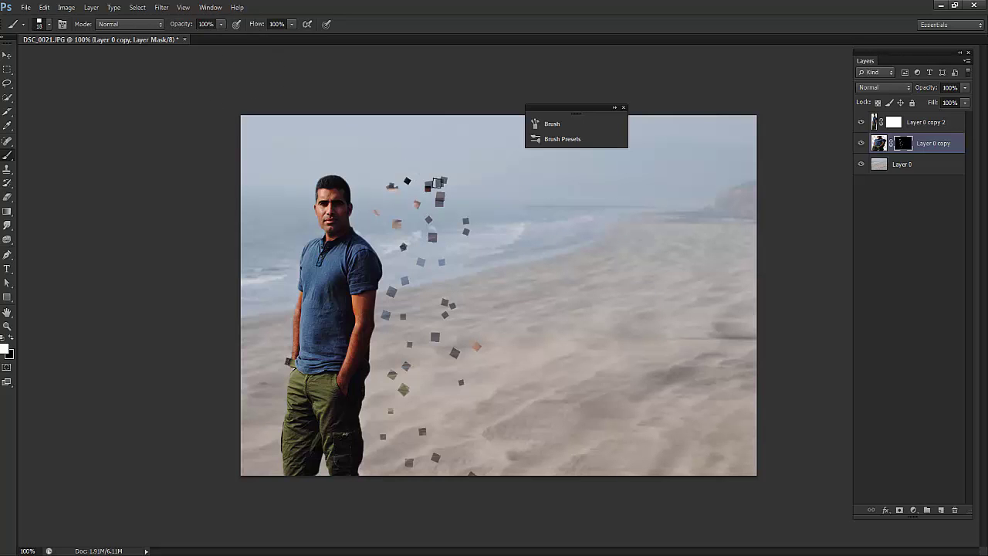
click(466, 272)
click(458, 257)
click(441, 285)
click(415, 268)
click(415, 316)
click(416, 290)
click(391, 300)
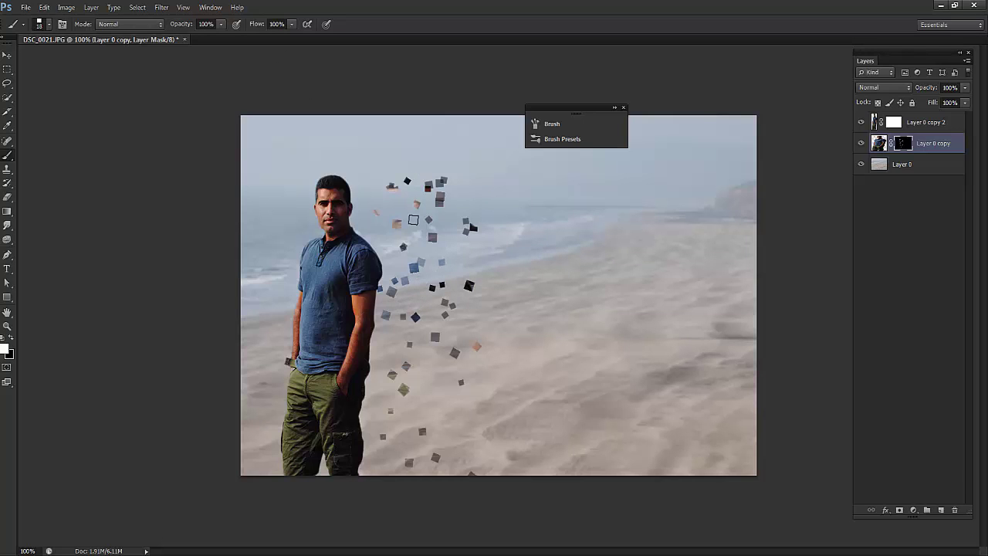
click(414, 219)
click(440, 212)
click(449, 225)
click(462, 256)
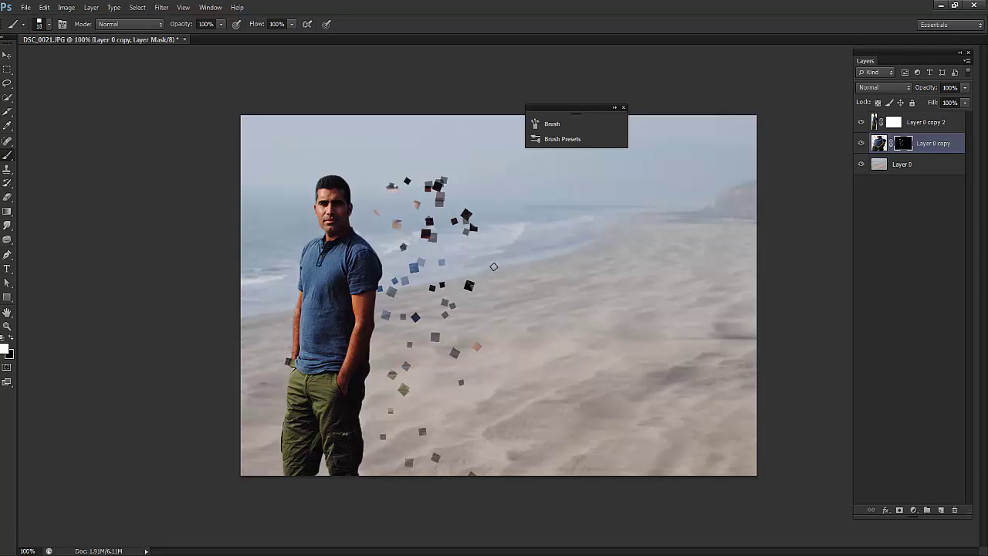
- Paint solid fragments low on the beach and a trail up beside the man's legs
click(475, 325)
click(462, 362)
click(444, 410)
click(461, 418)
click(478, 440)
mouse_move(373, 469)
mouse_down()
mouse_move(391, 321)
mouse_move(379, 245)
mouse_up()
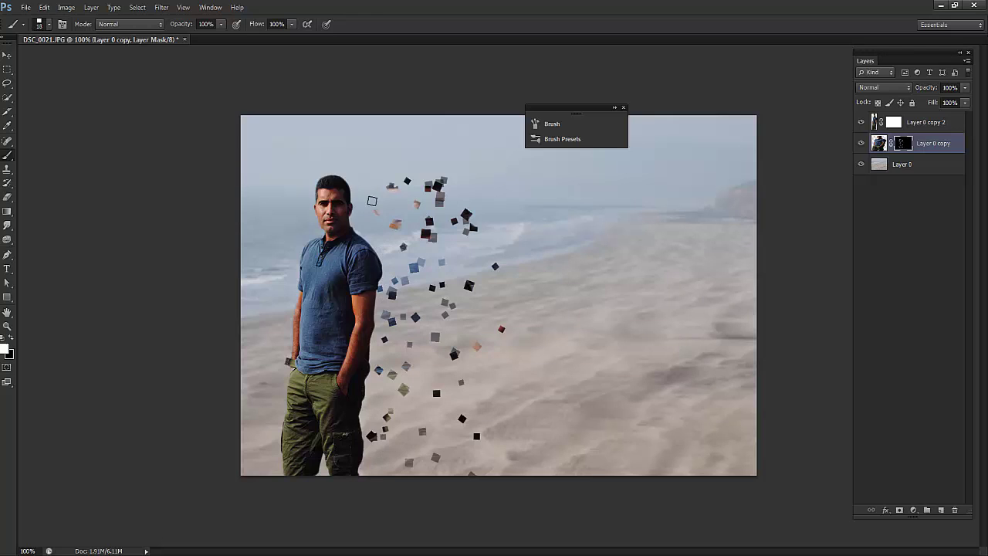
click(378, 191)
click(386, 286)
mouse_move(379, 361)
mouse_down()
mouse_move(371, 467)
mouse_move(365, 403)
mouse_move(381, 358)
mouse_up()
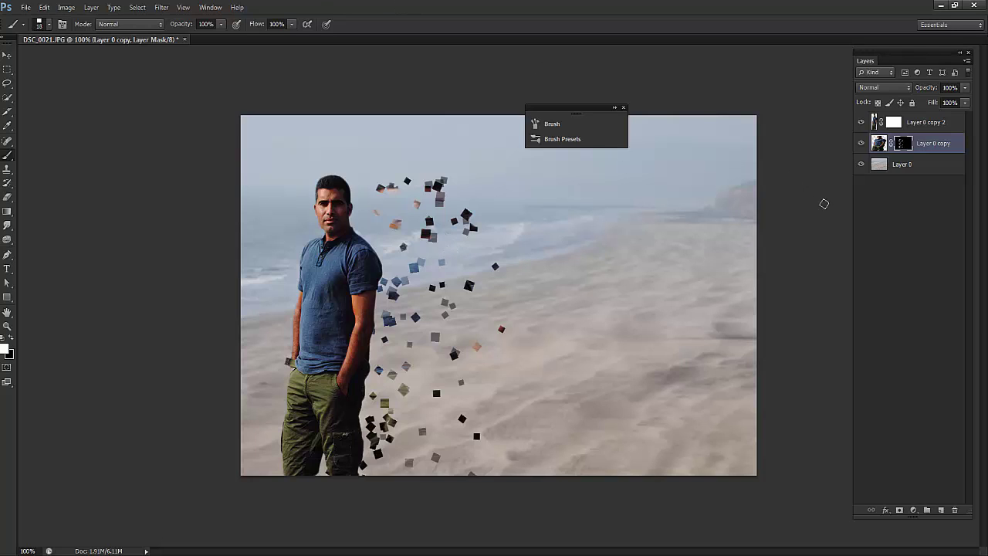
- Paint black on Layer 0 copy 2's mask to cut square gaps into the neck, shoulder and hair
click(893, 124)
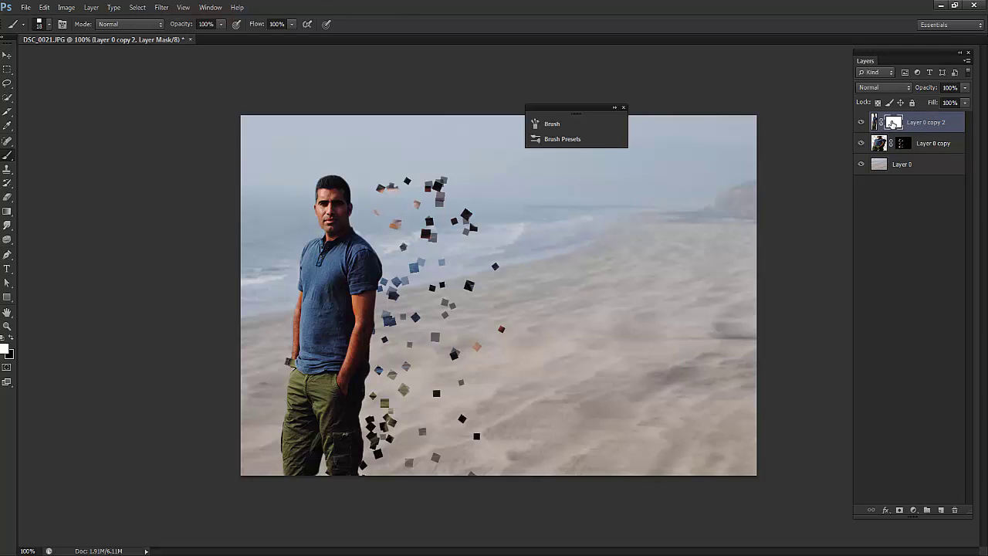
click(12, 340)
mouse_move(347, 195)
mouse_down()
mouse_move(375, 264)
mouse_move(381, 310)
mouse_move(372, 270)
mouse_move(354, 467)
mouse_move(346, 424)
mouse_move(350, 416)
mouse_move(359, 434)
mouse_move(353, 469)
mouse_move(356, 417)
mouse_up()
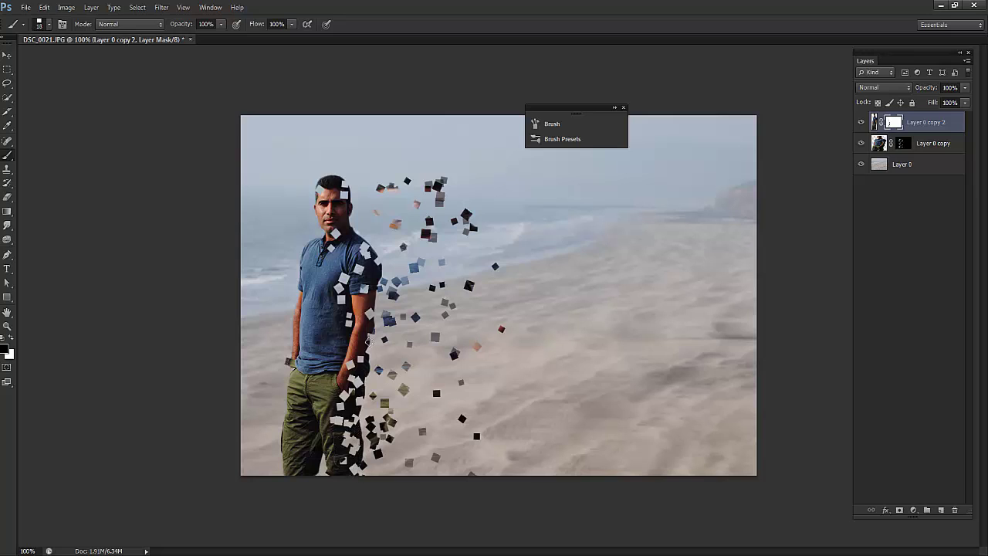
mouse_move(368, 340)
mouse_down()
mouse_move(362, 298)
mouse_move(374, 266)
mouse_move(355, 238)
mouse_up()
drag(353, 206, 341, 179)
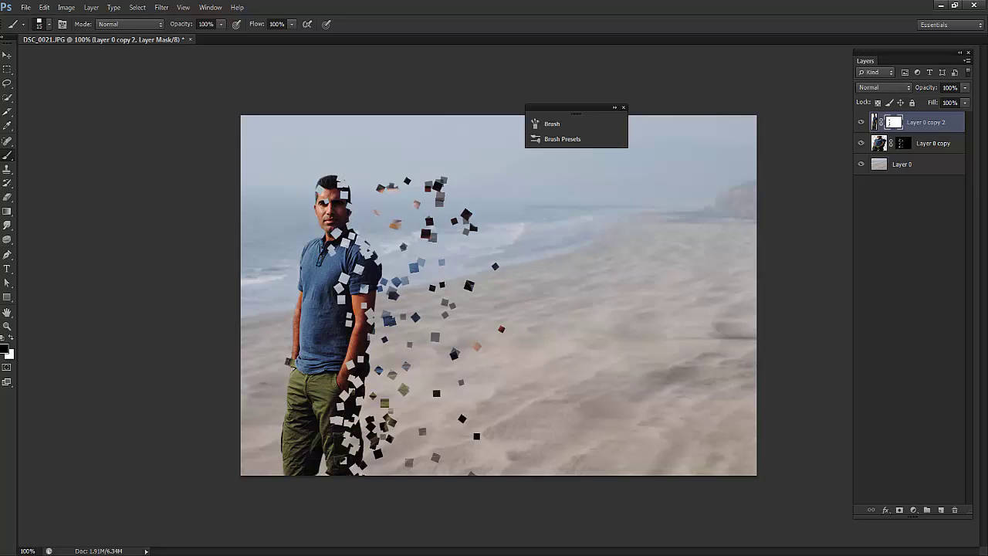
- Cut square gaps along the man's arm, chest, hip, pants, hand and lower legs
mouse_move(368, 254)
mouse_down()
mouse_move(369, 276)
mouse_move(376, 268)
mouse_move(357, 358)
mouse_move(360, 274)
mouse_move(370, 355)
mouse_up()
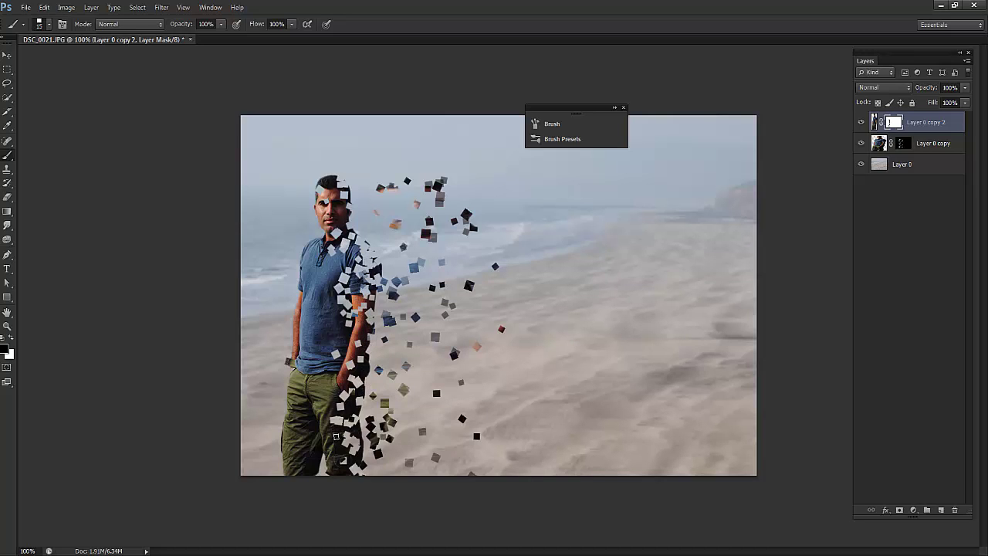
mouse_move(336, 436)
mouse_down()
mouse_move(342, 471)
mouse_move(355, 456)
mouse_up()
mouse_move(336, 408)
mouse_down()
mouse_move(349, 331)
mouse_move(362, 340)
mouse_move(374, 316)
mouse_up()
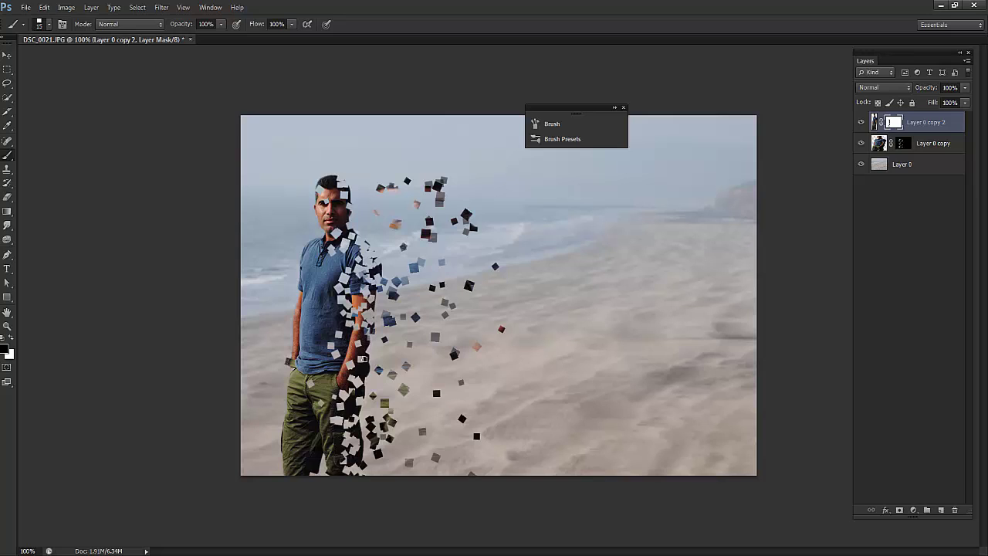
drag(363, 359, 359, 468)
mouse_move(369, 252)
mouse_down()
mouse_move(374, 270)
mouse_move(356, 280)
mouse_up()
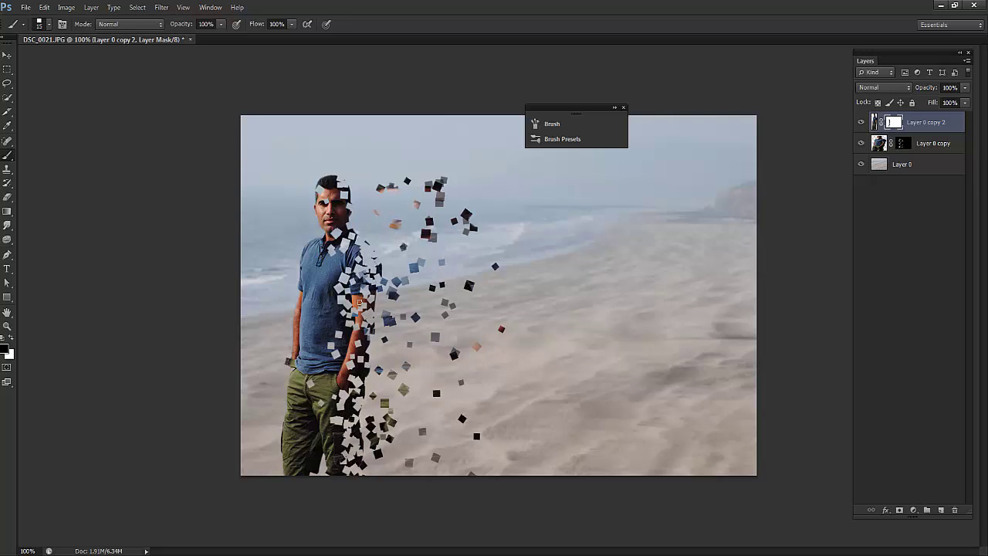
mouse_move(357, 318)
mouse_down()
mouse_move(361, 344)
mouse_move(348, 346)
mouse_move(360, 358)
mouse_move(347, 385)
mouse_move(369, 391)
mouse_move(377, 379)
mouse_up()
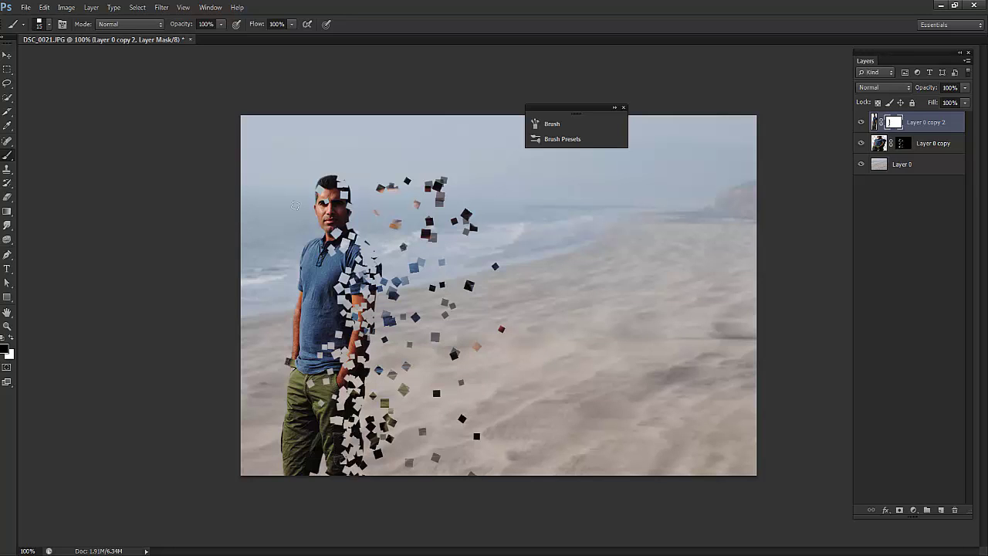
- Dab black square gaps into the chin and neck, then restore white as the painting colour
click(11, 340)
key(x)
drag(347, 215, 352, 257)
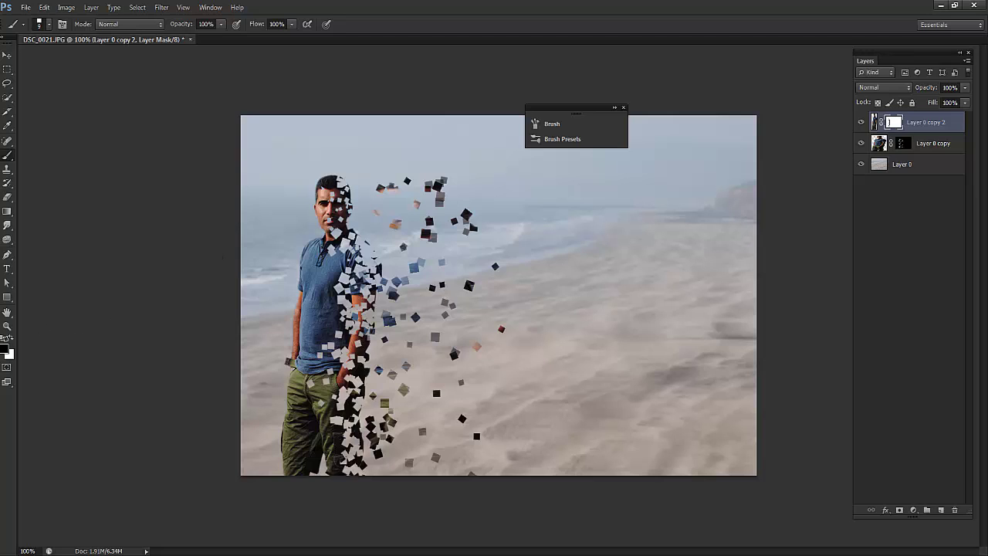
key(x)
- Apply Filter > Stylize > Wind (Wind method, From the Right) to Layer 0 copy's pixels
click(904, 144)
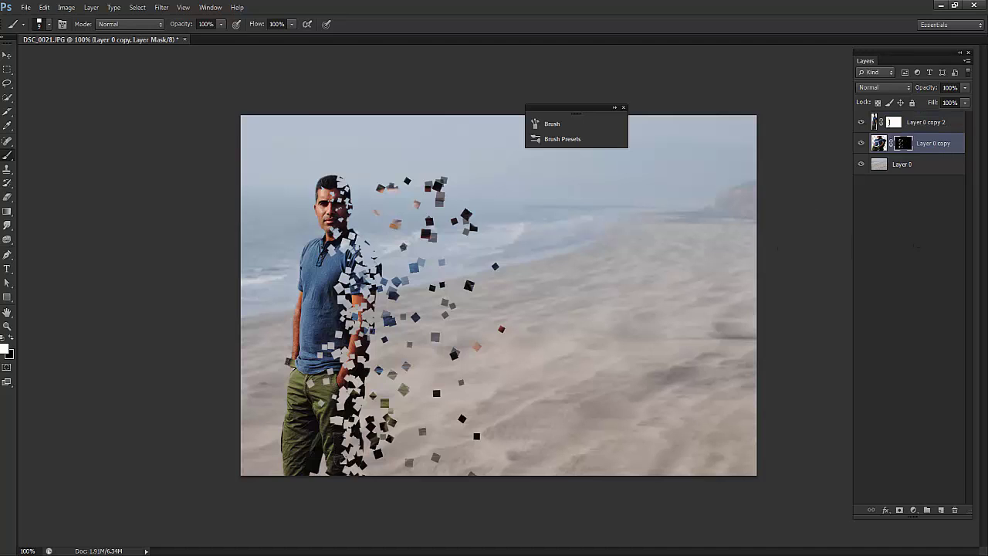
click(879, 143)
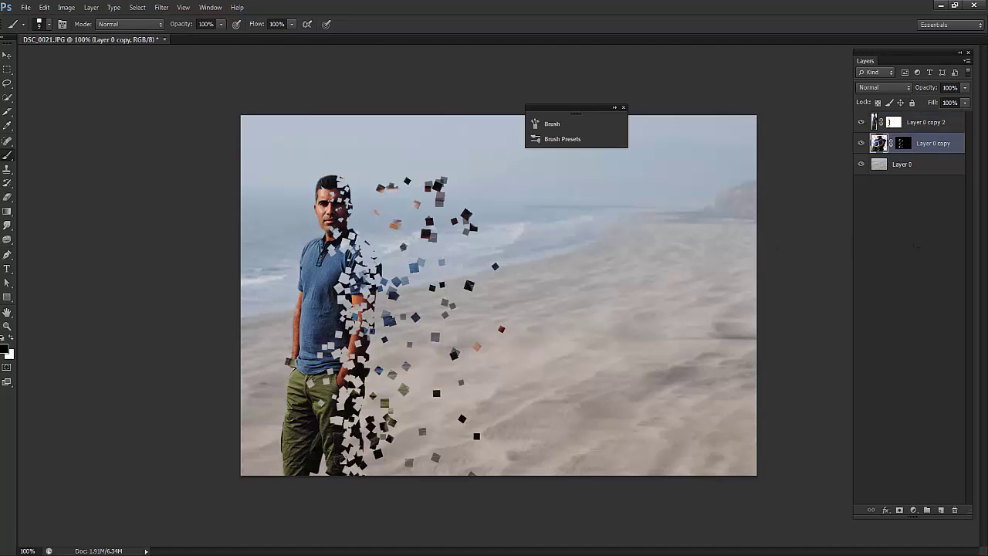
click(162, 8)
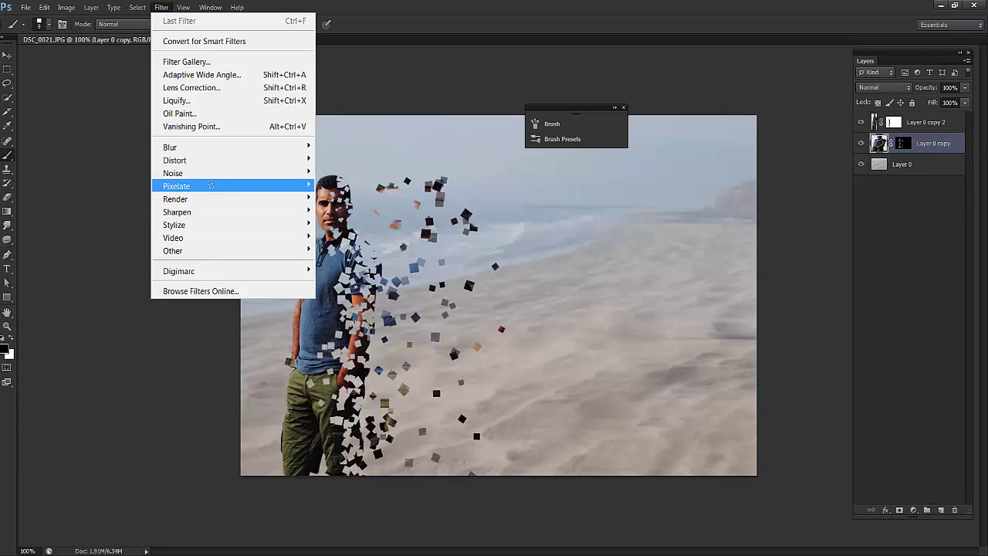
mouse_move(181, 225)
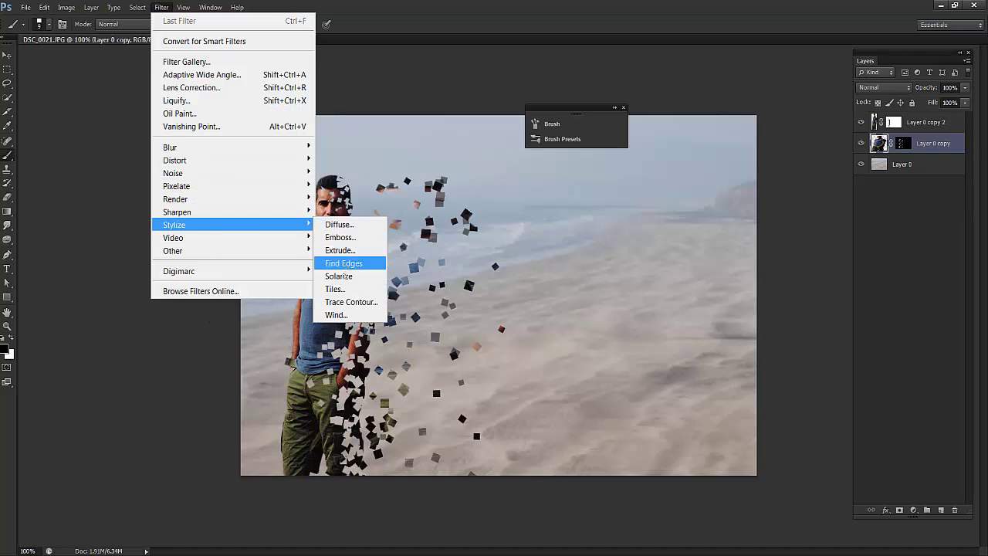
click(337, 315)
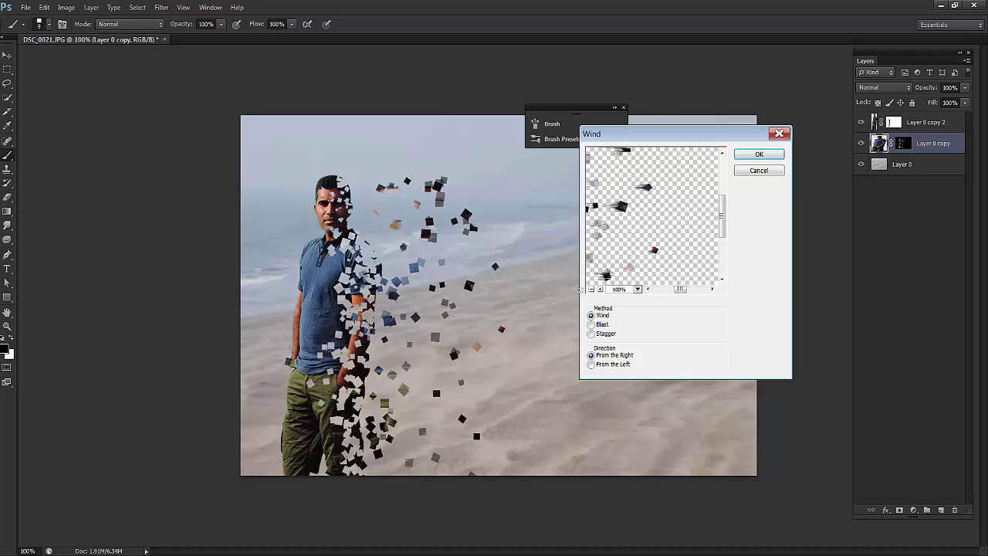
drag(639, 135, 650, 130)
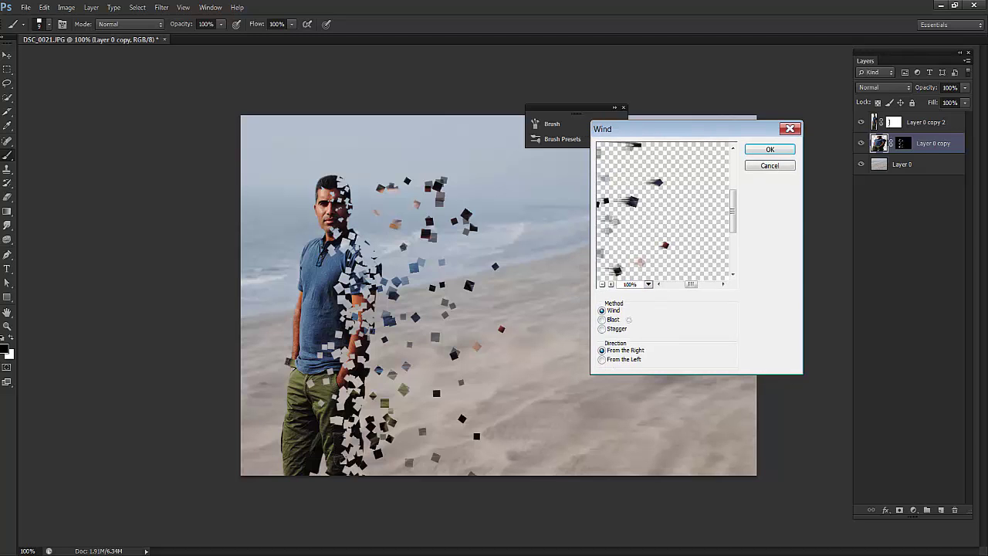
mouse_move(644, 240)
mouse_down()
mouse_move(685, 226)
mouse_move(706, 237)
mouse_up()
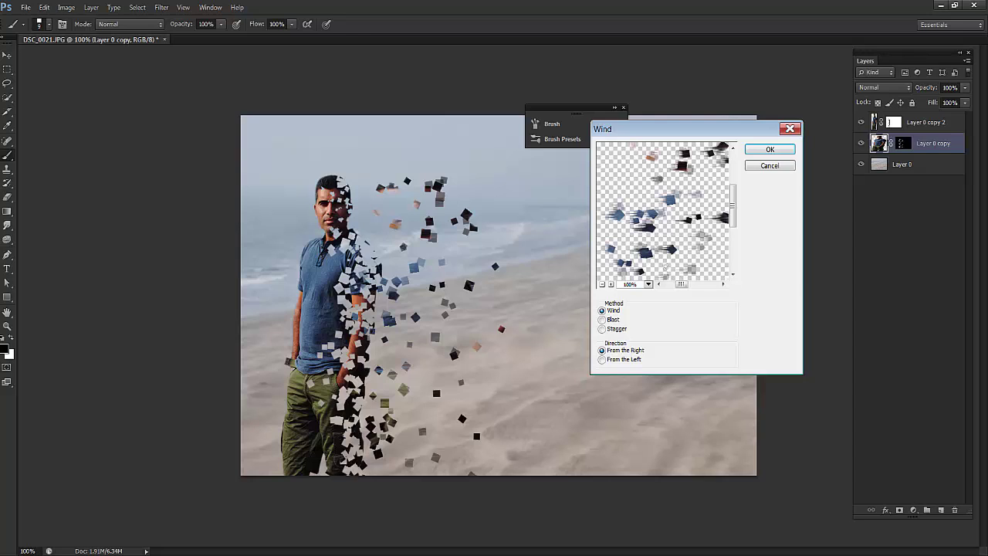
click(766, 150)
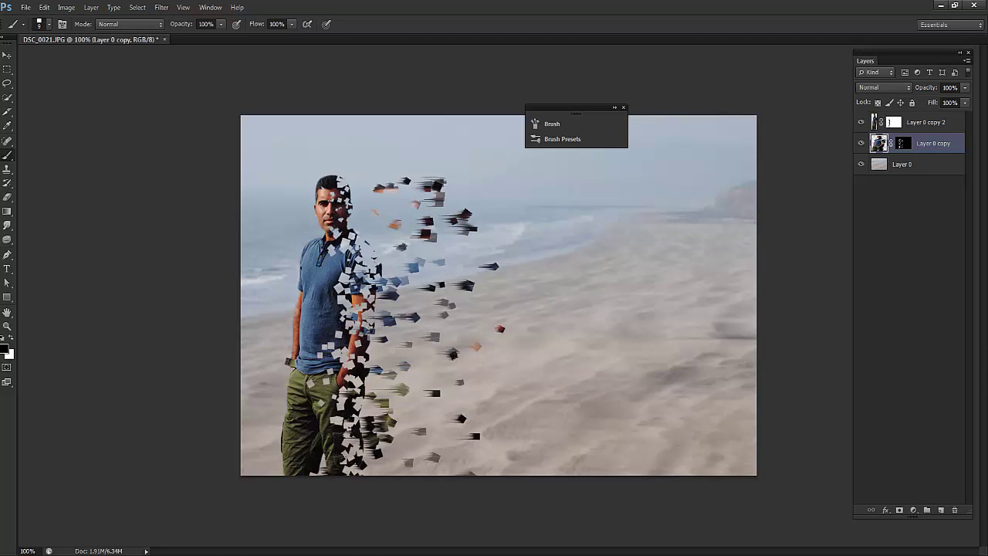
- Add a Drop Shadow to Layer 0 copy with 75% opacity, 63° angle and 3 px distance
click(885, 510)
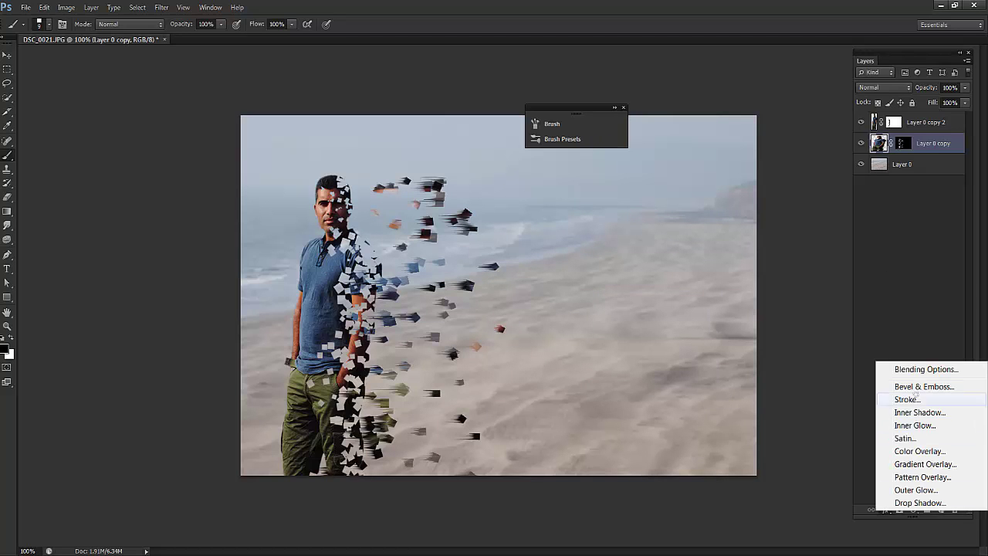
click(902, 503)
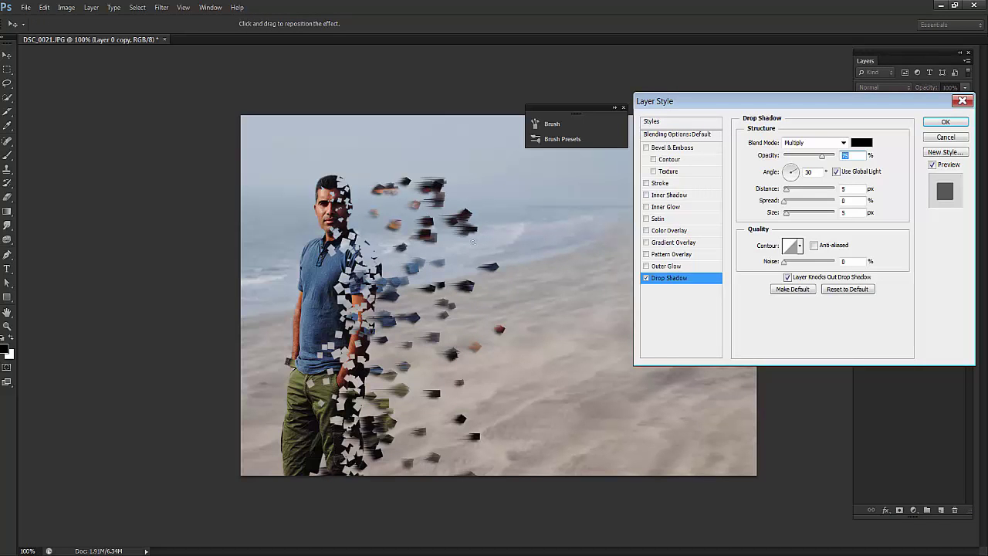
drag(473, 241, 463, 229)
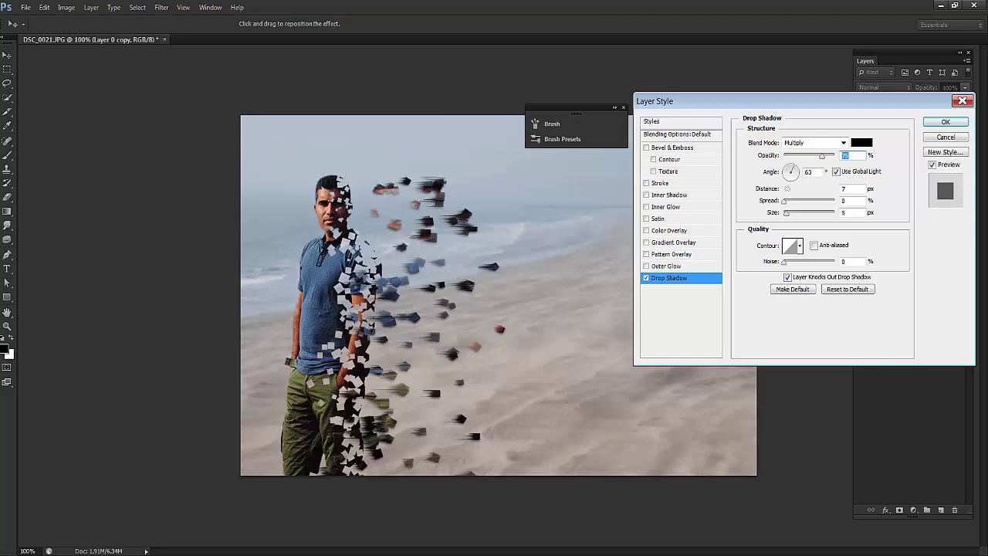
drag(787, 188, 785, 189)
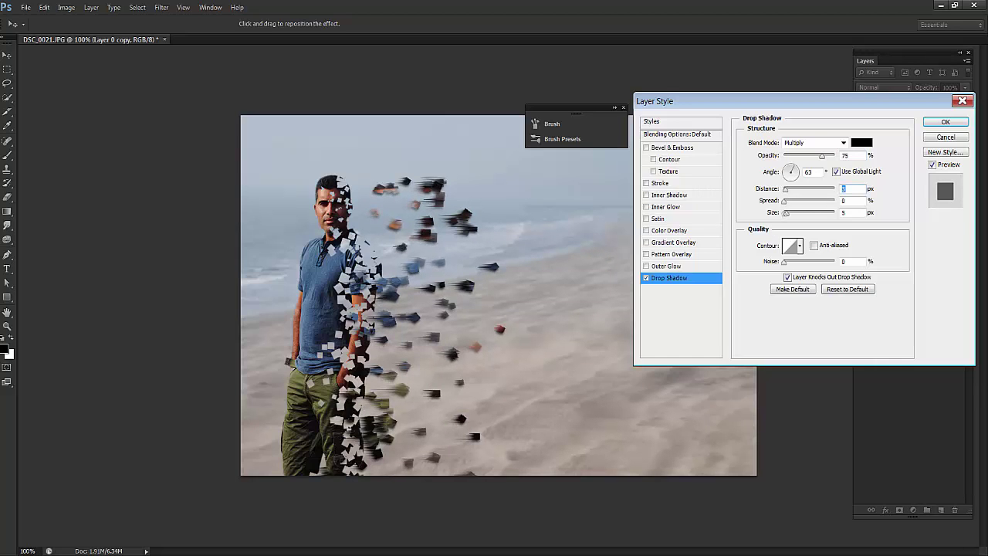
click(844, 213)
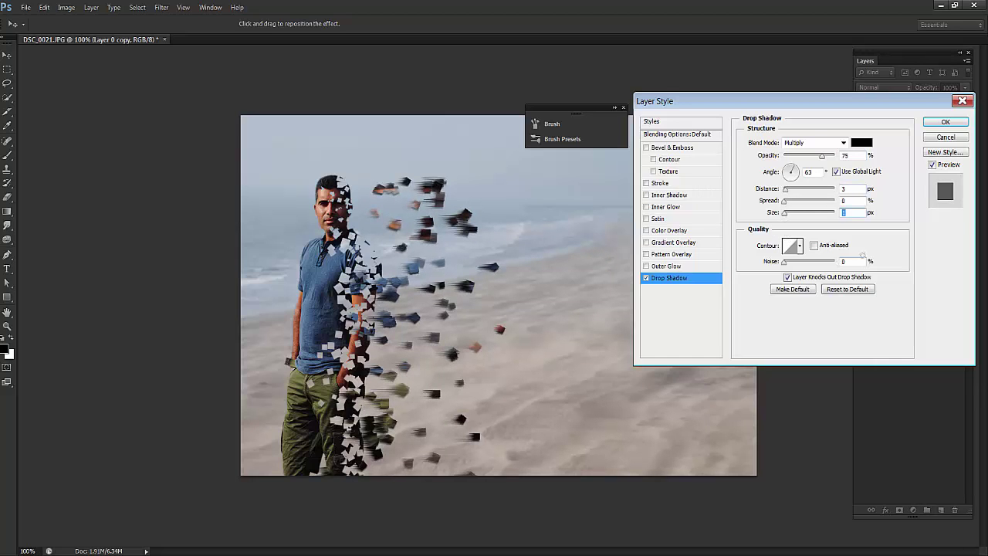
click(932, 124)
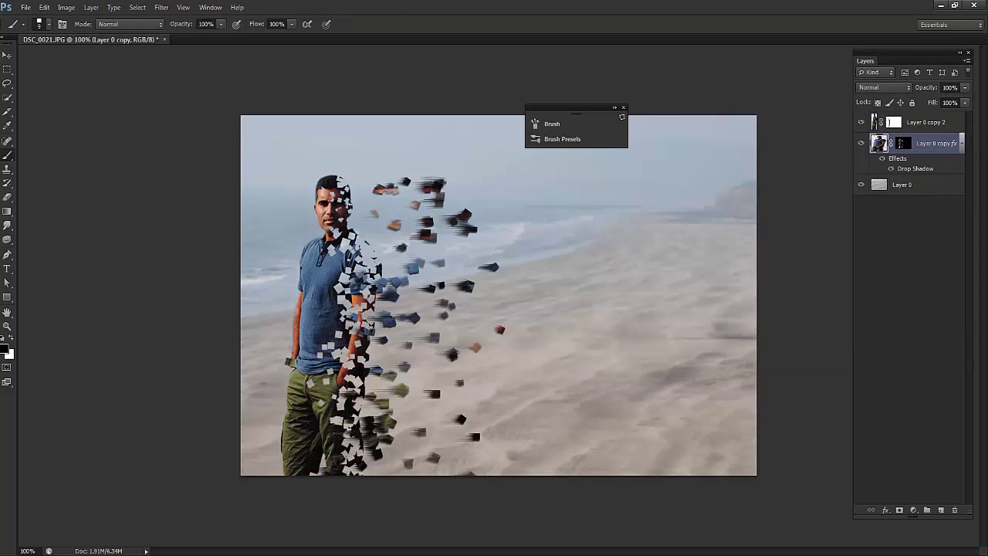
- Close the floating Brush panel and switch to the Move tool
click(621, 106)
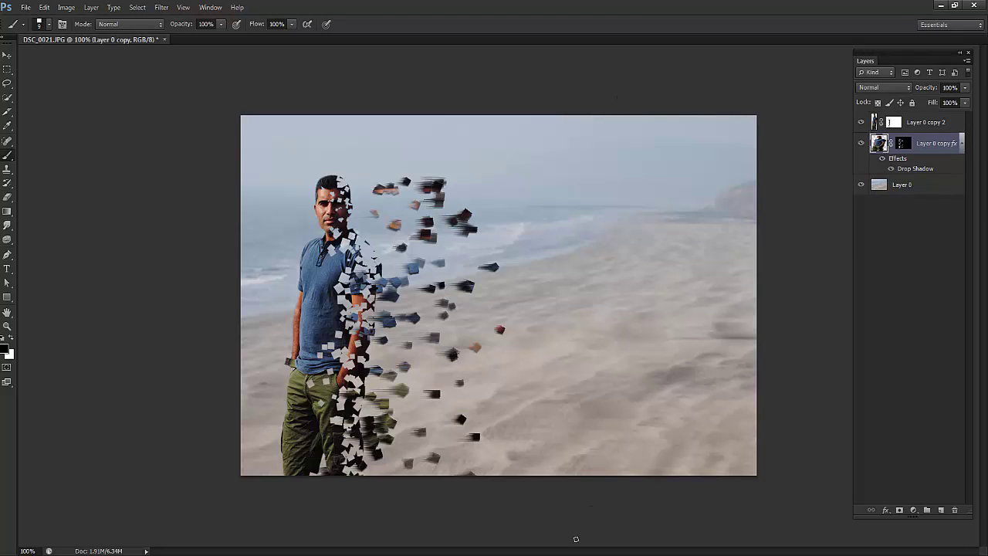
click(7, 55)
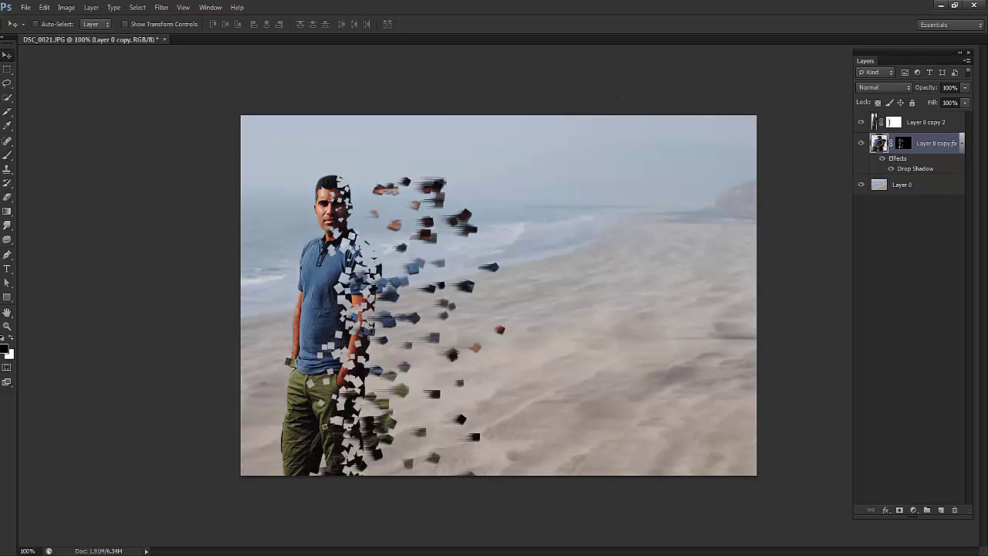